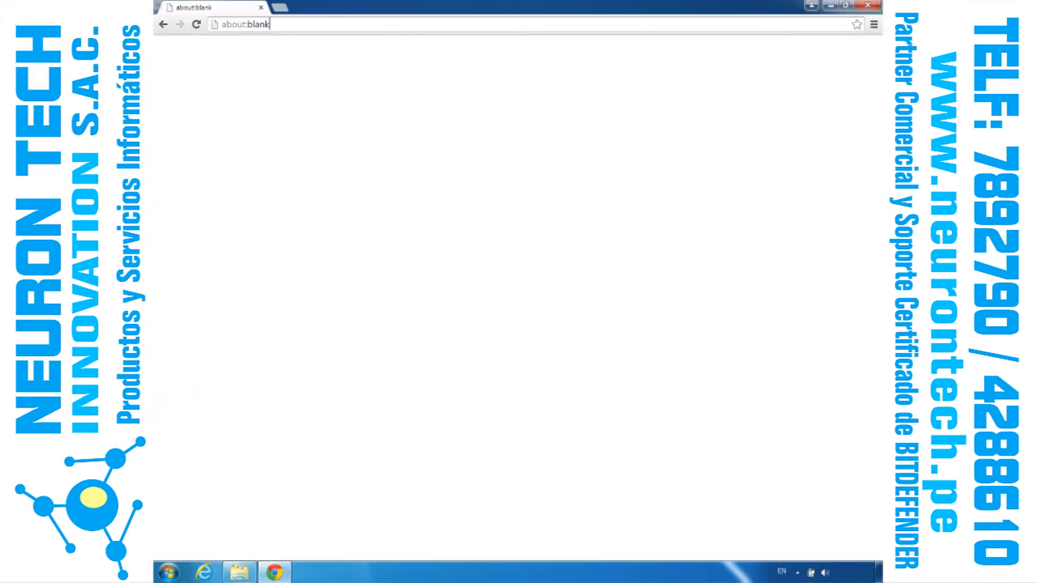
{"action": "left_click", "coordinate": [233, 25]}
{"action": "type", "text": "https://gravityzone.bitdefender.com"}
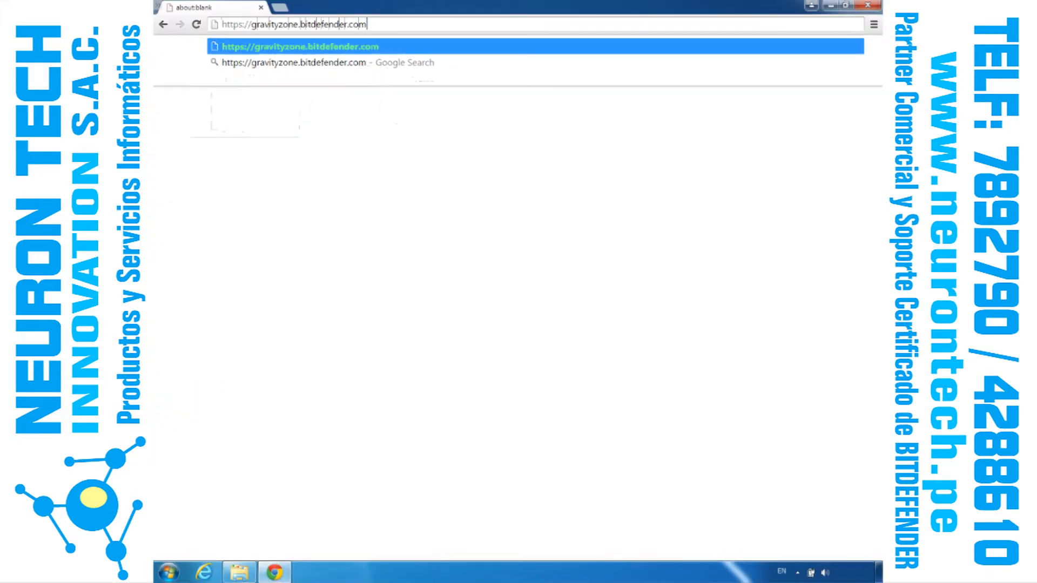
{"action": "key", "text": "Return"}
Step: Log in to the Control Center with the account e-mail and password
{"action": "left_click", "coordinate": [427, 196]}
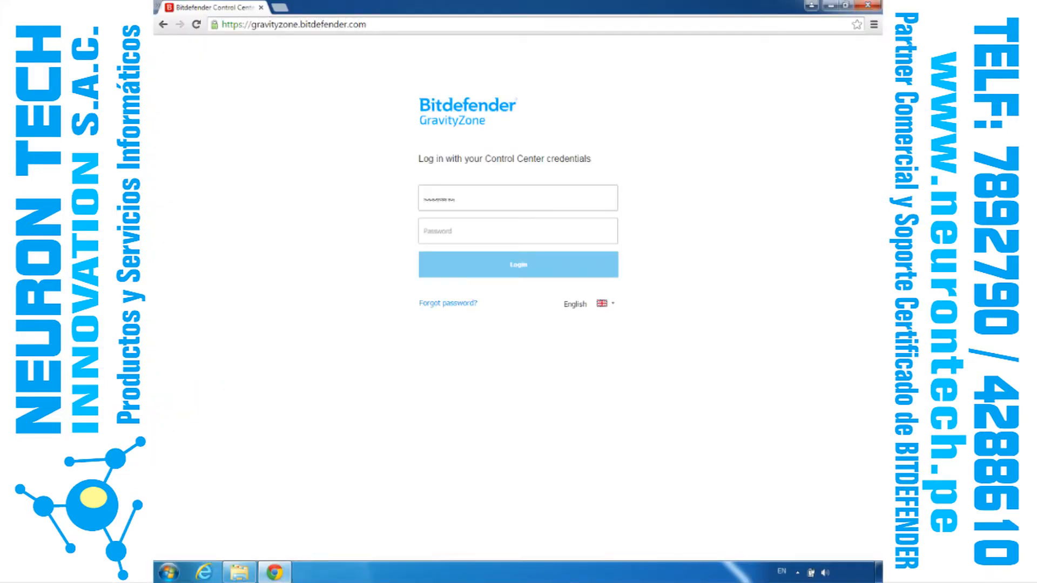
{"action": "left_click", "coordinate": [448, 236]}
{"action": "type", "text": "*********"}
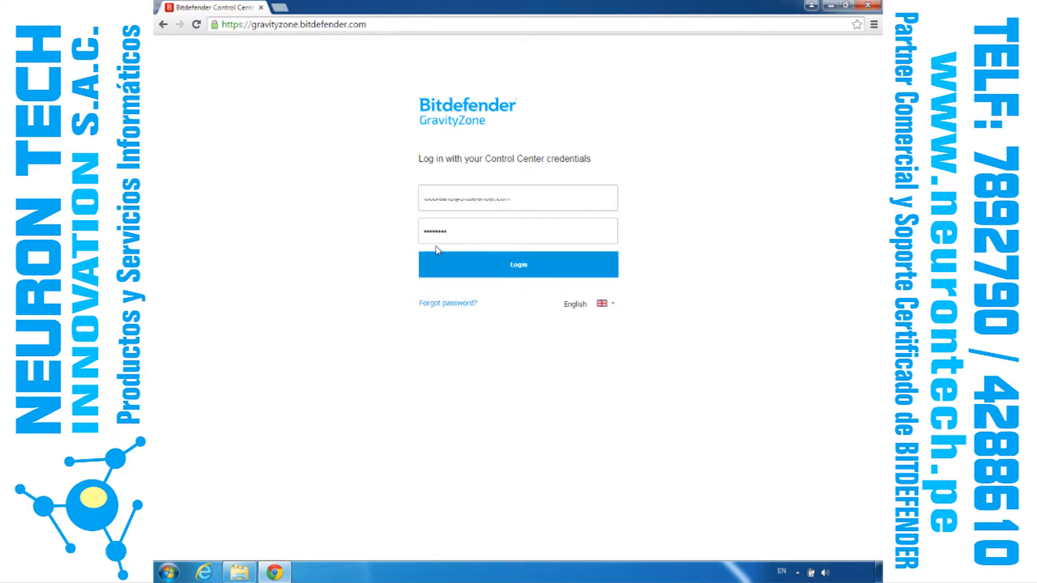
{"action": "left_click", "coordinate": [433, 264]}
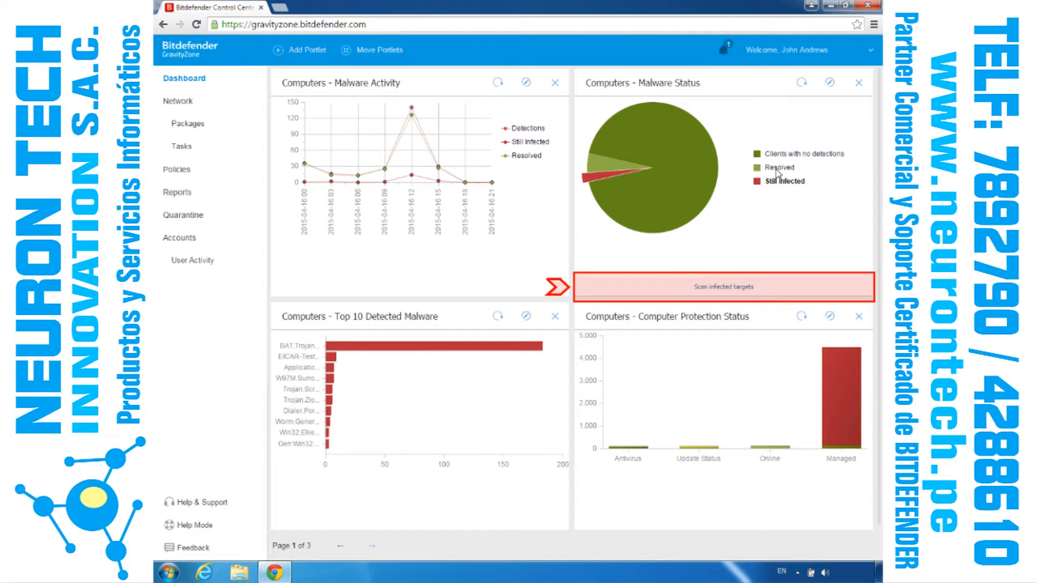
Step: Start a scan of the infected targets from the Computers - Malware Status portlet and open the task list
{"action": "left_click", "coordinate": [683, 289]}
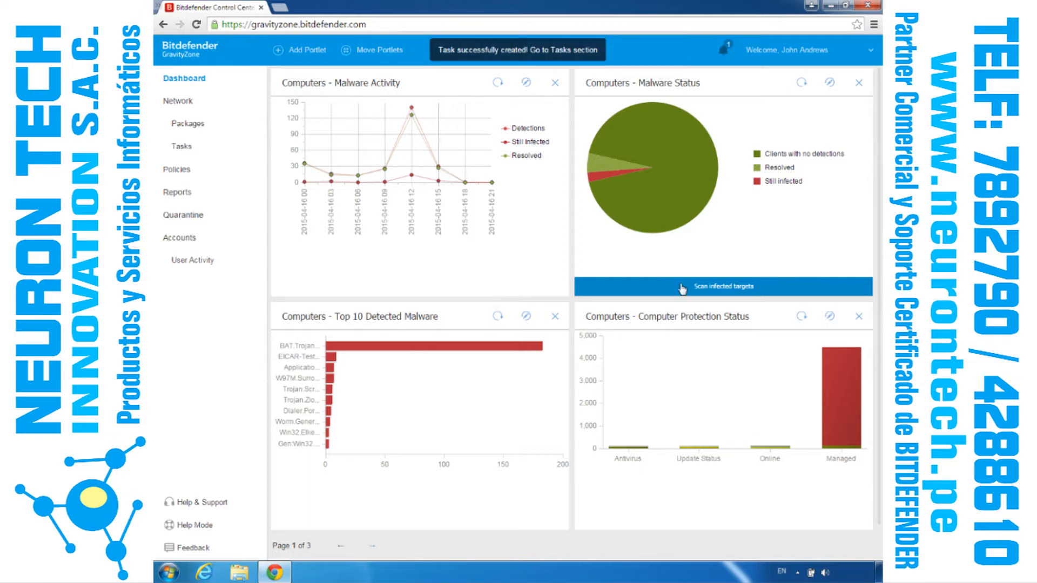
{"action": "left_click", "coordinate": [180, 147]}
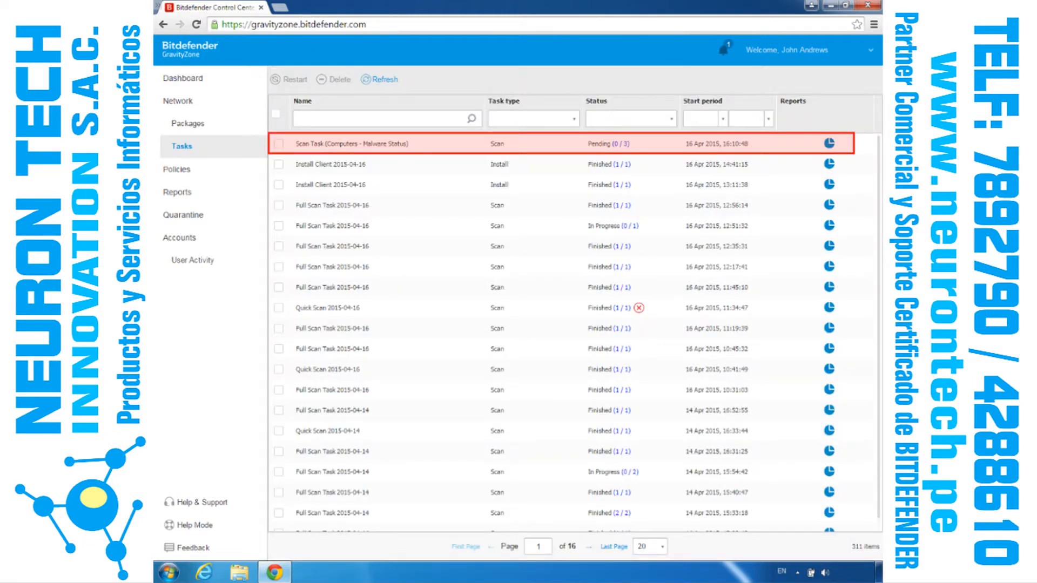
Step: Go back to the dashboard and examine the Exchange Protection portlets on its second page, including the Email Scan Activity chart
{"action": "left_click", "coordinate": [191, 79]}
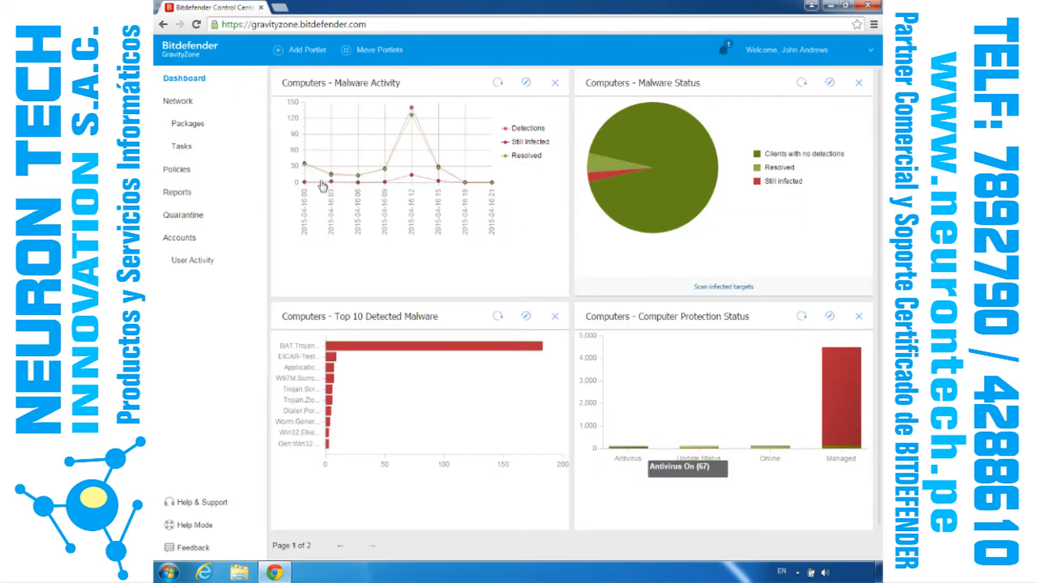
{"action": "left_click", "coordinate": [372, 546]}
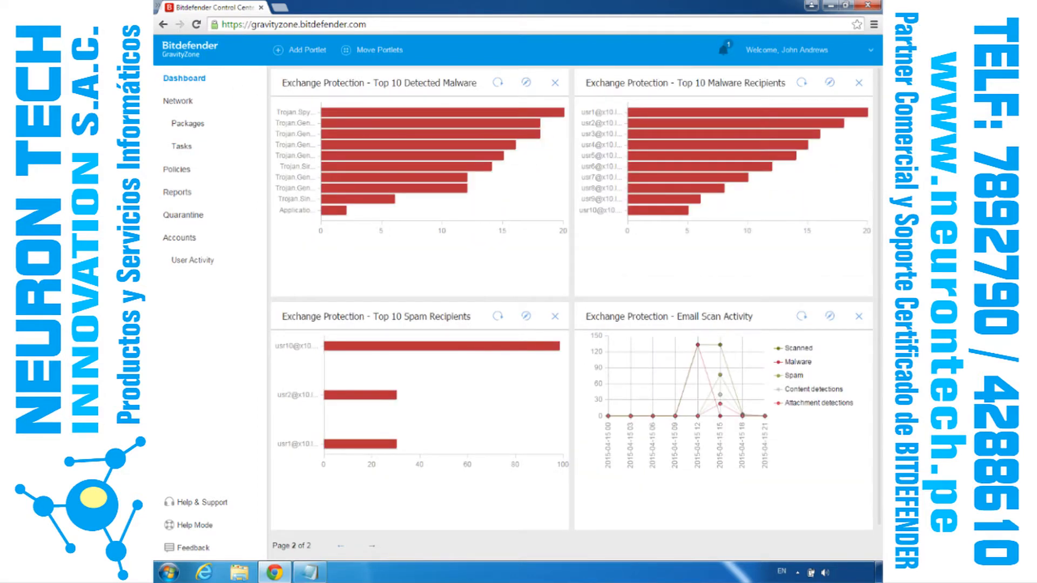
{"action": "mouse_move", "coordinate": [699, 349]}
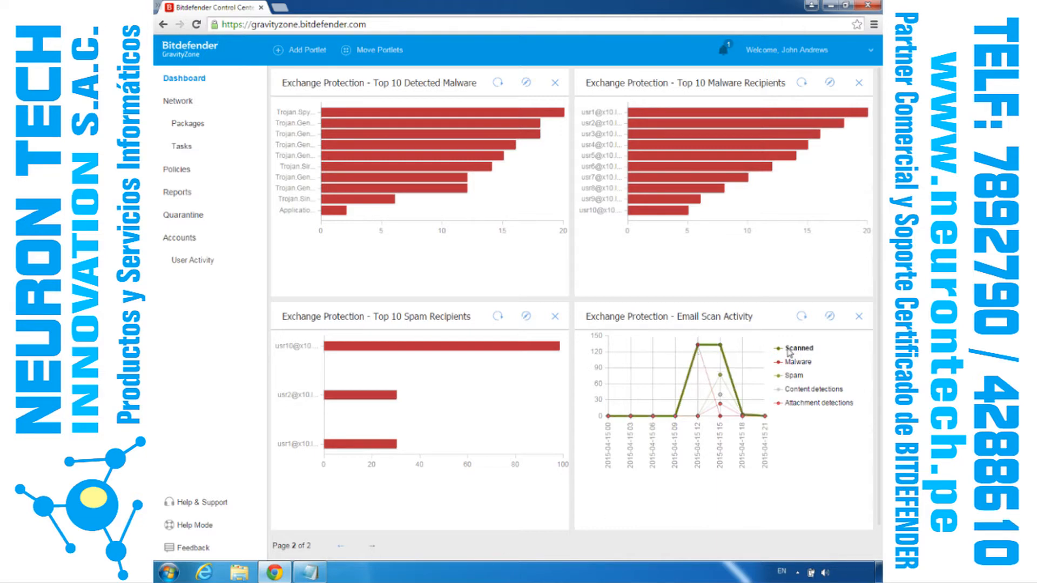
{"action": "left_click", "coordinate": [341, 546]}
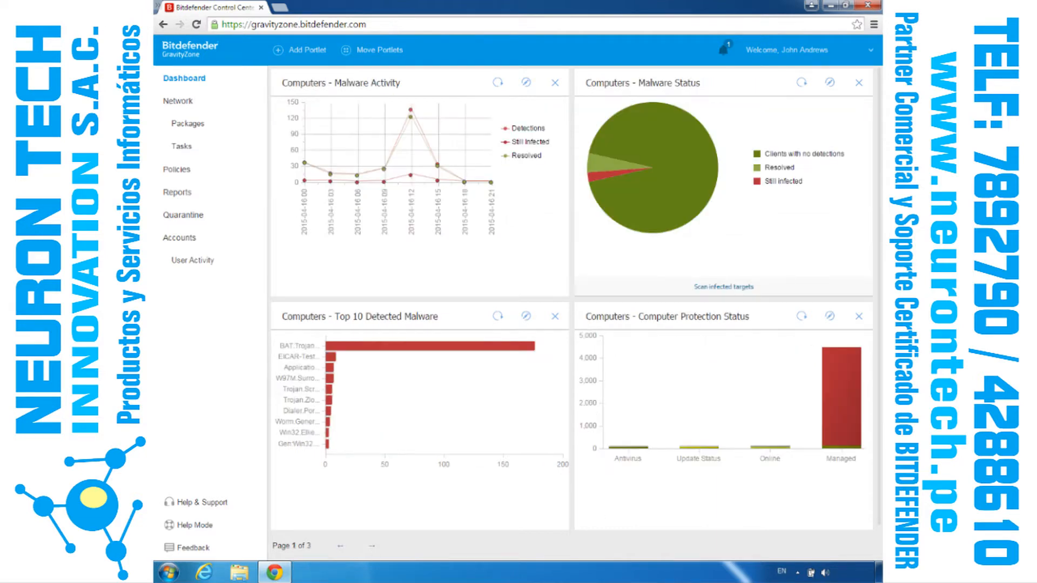
Step: Open the Computers and Groups folder of the first company under ServiceProvider, Partner1 in the network inventory
{"action": "left_click", "coordinate": [180, 102]}
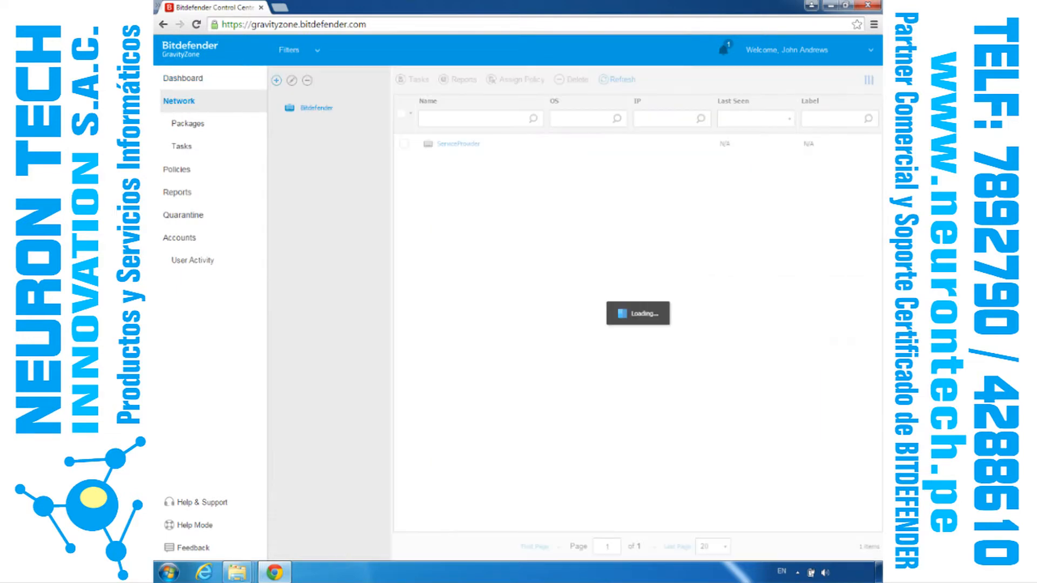
{"action": "left_click", "coordinate": [327, 130]}
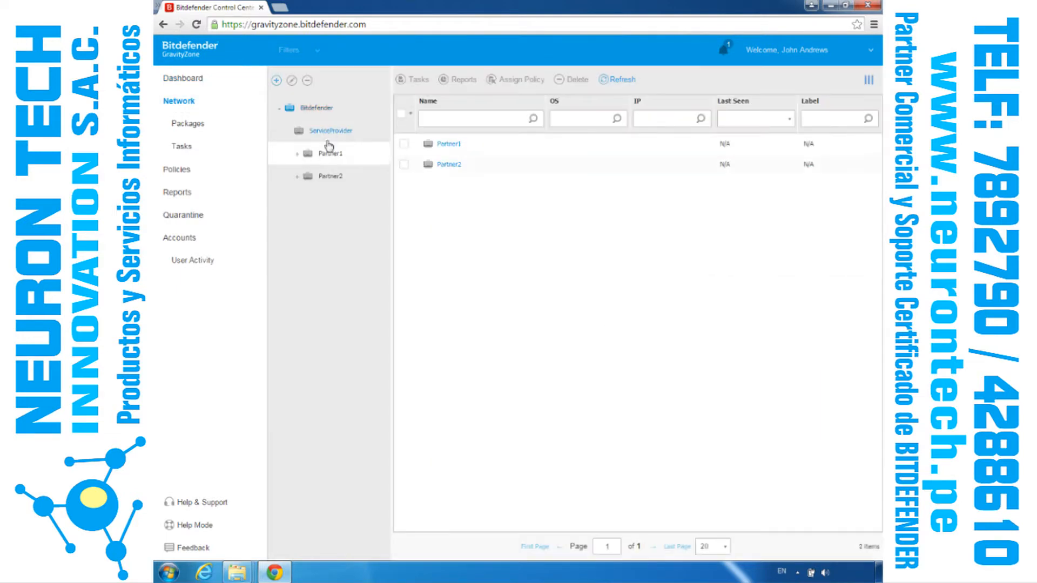
{"action": "left_click", "coordinate": [329, 155]}
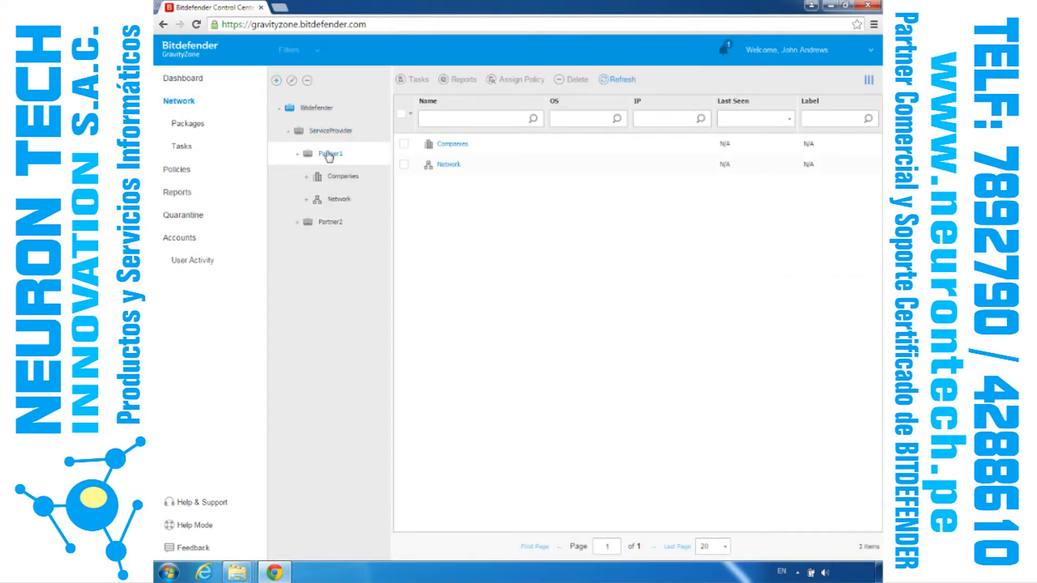
{"action": "left_click", "coordinate": [333, 179]}
{"action": "left_click", "coordinate": [343, 199]}
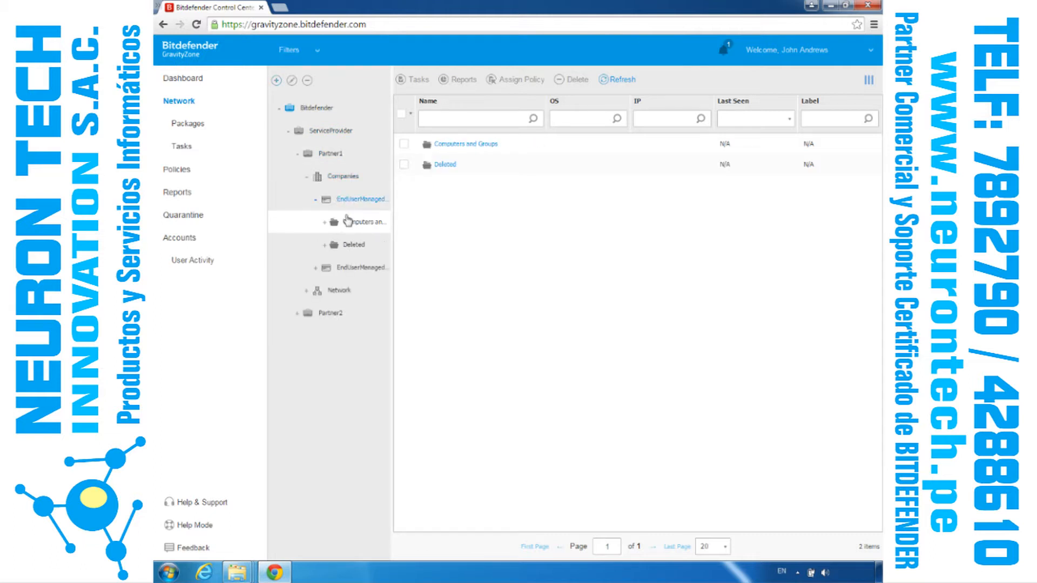
{"action": "left_click", "coordinate": [349, 223]}
Step: Select computer1 and computer2 and check which tasks can be run on them
{"action": "left_click", "coordinate": [404, 205]}
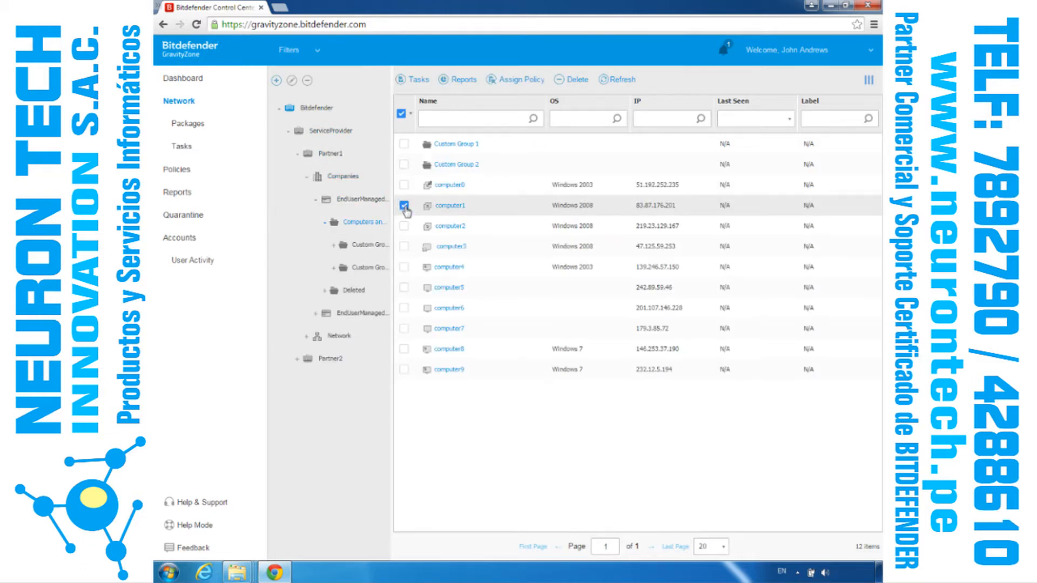
{"action": "left_click", "coordinate": [404, 226]}
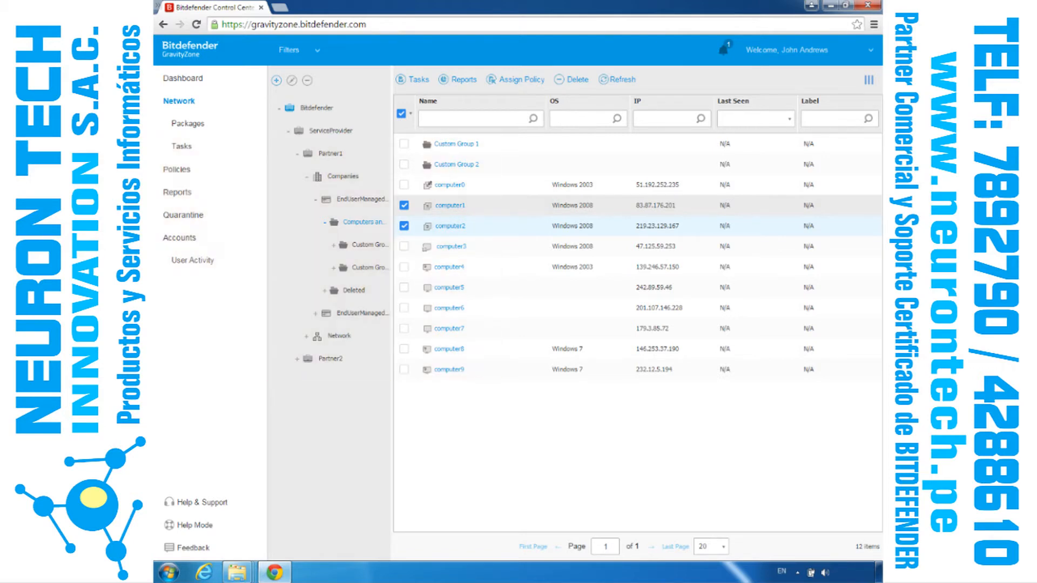
{"action": "left_click", "coordinate": [418, 80]}
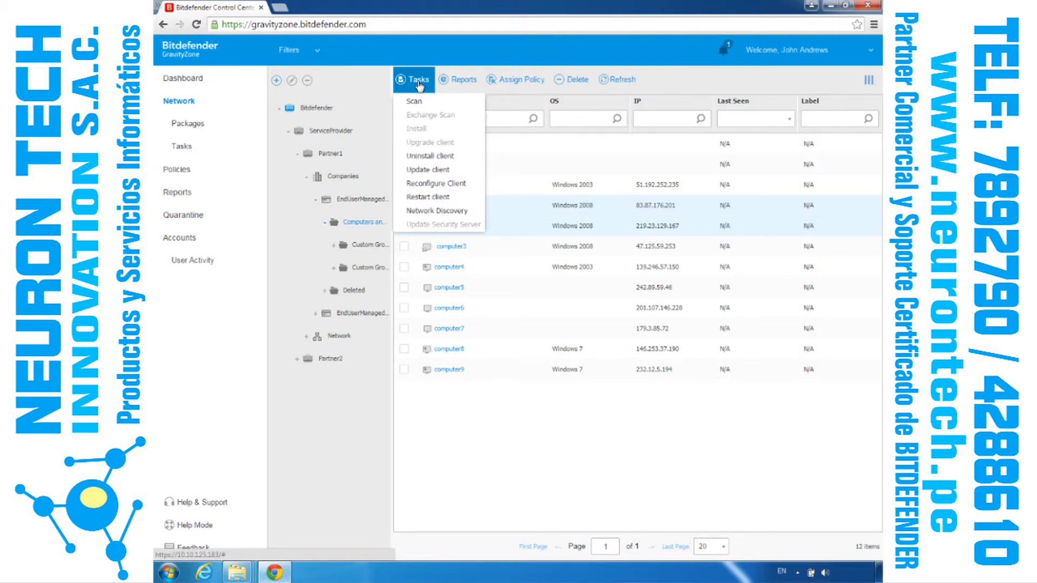
{"action": "left_click", "coordinate": [419, 81]}
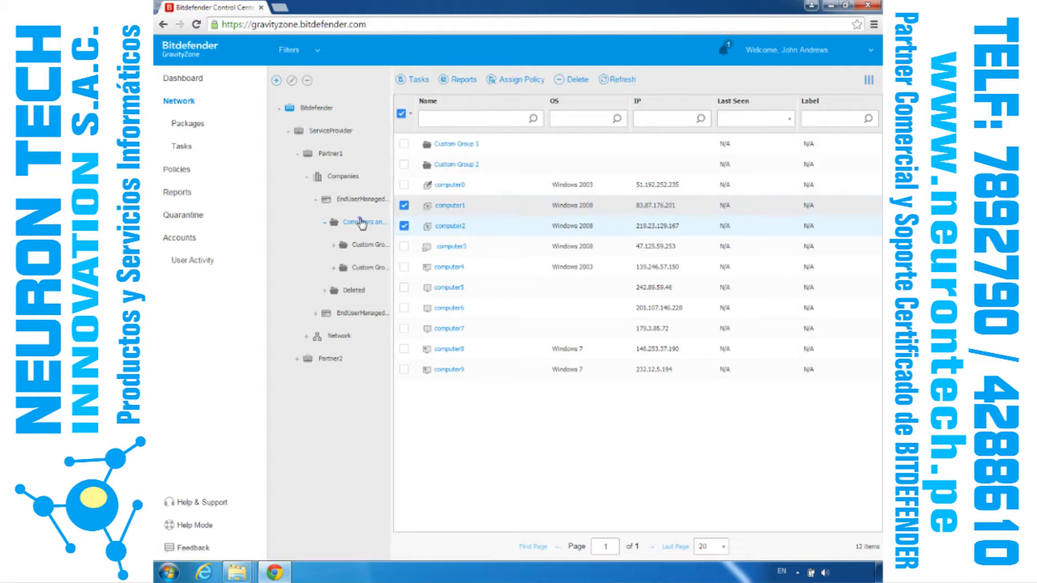
Step: Filter the Computers and Groups folder by type Computers and security status Unmanaged, and save the filter
{"action": "left_click", "coordinate": [360, 221]}
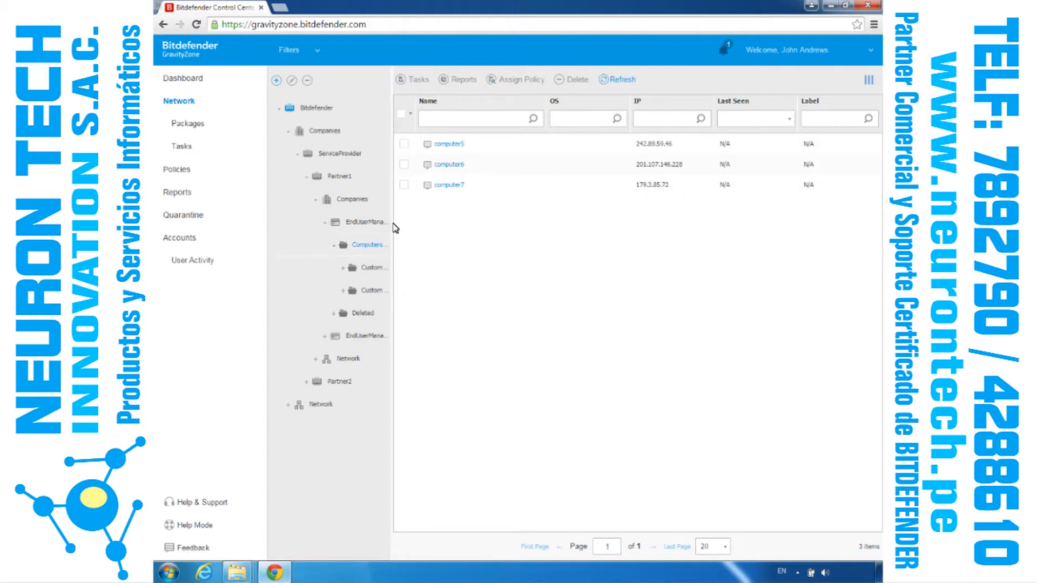
{"action": "mouse_move", "coordinate": [393, 222]}
{"action": "left_mouse_down"}
{"action": "mouse_move", "coordinate": [525, 219]}
{"action": "mouse_move", "coordinate": [373, 212]}
{"action": "mouse_move", "coordinate": [393, 214]}
{"action": "left_mouse_up"}
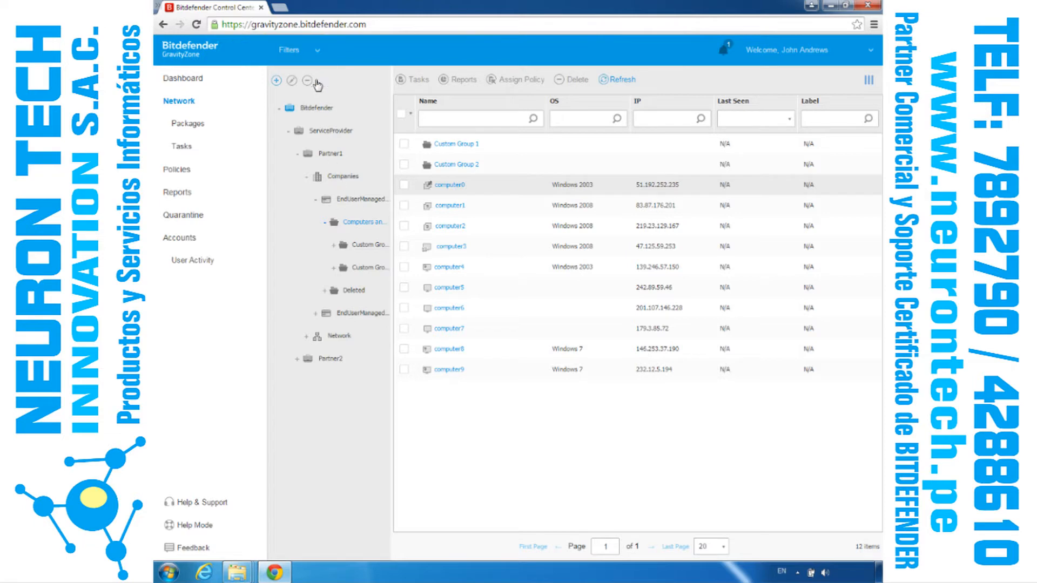
{"action": "left_click", "coordinate": [317, 53]}
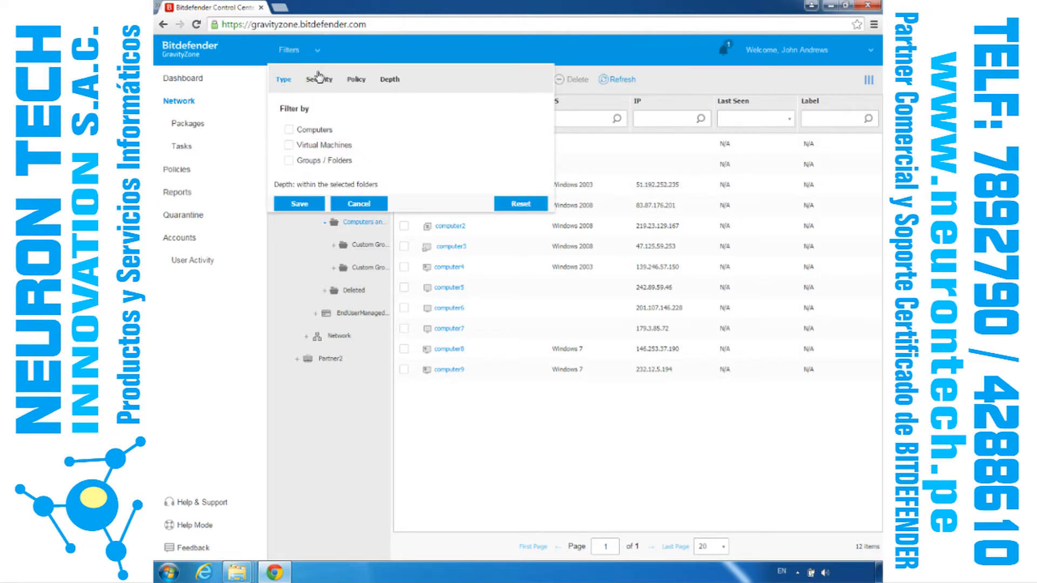
{"action": "left_click", "coordinate": [320, 80]}
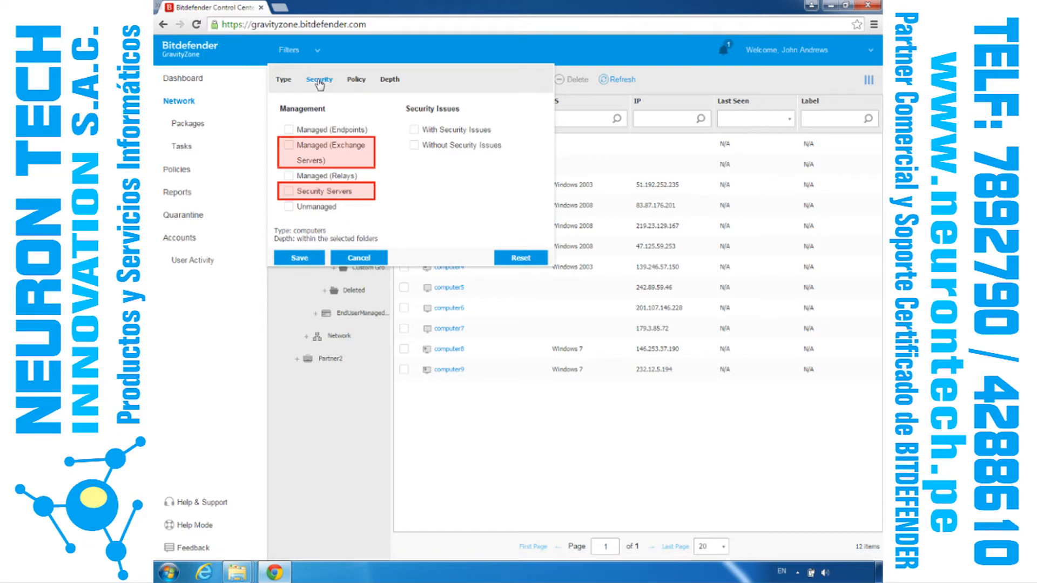
{"action": "left_click", "coordinate": [357, 80]}
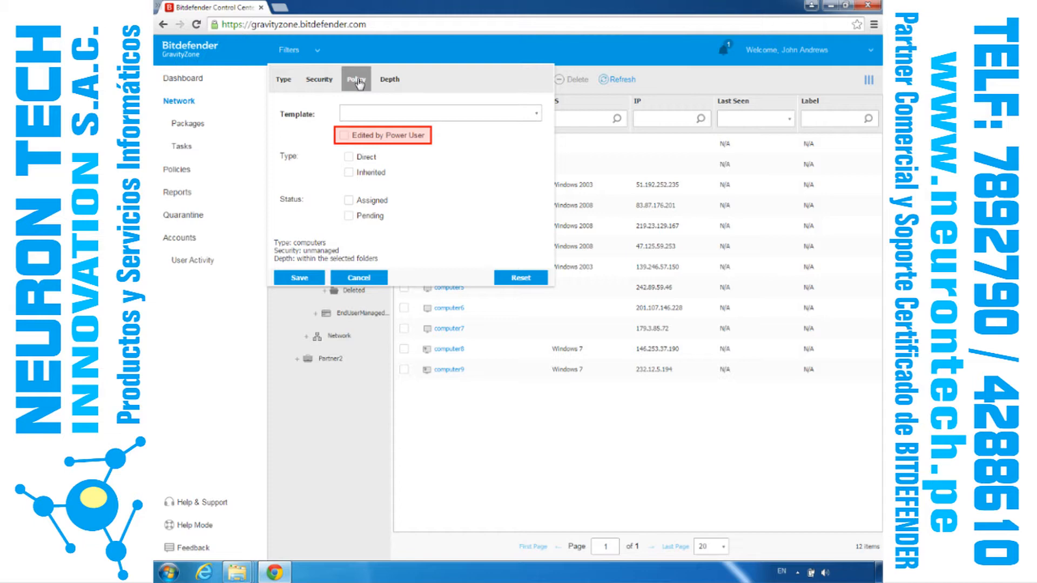
{"action": "left_click", "coordinate": [300, 279]}
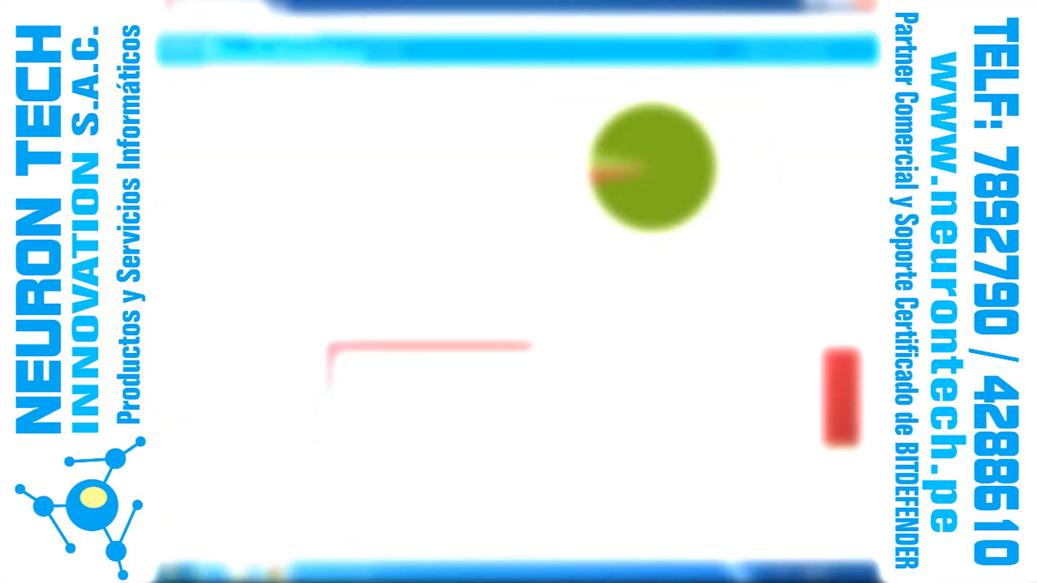
Step: Start a new endpoint package in the network packages and name it "Installation kit"
{"action": "left_click", "coordinate": [183, 105]}
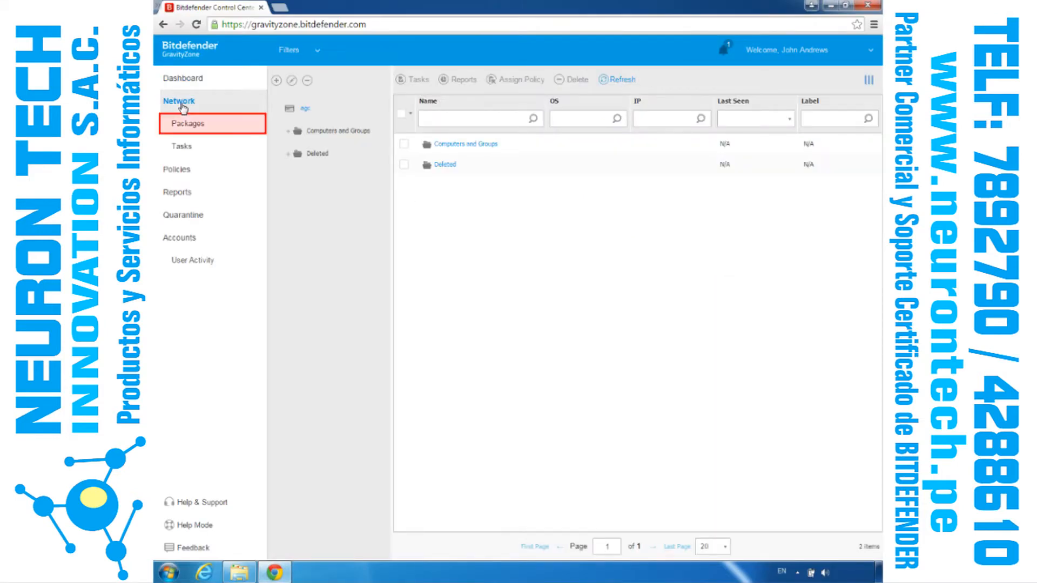
{"action": "left_click", "coordinate": [188, 124]}
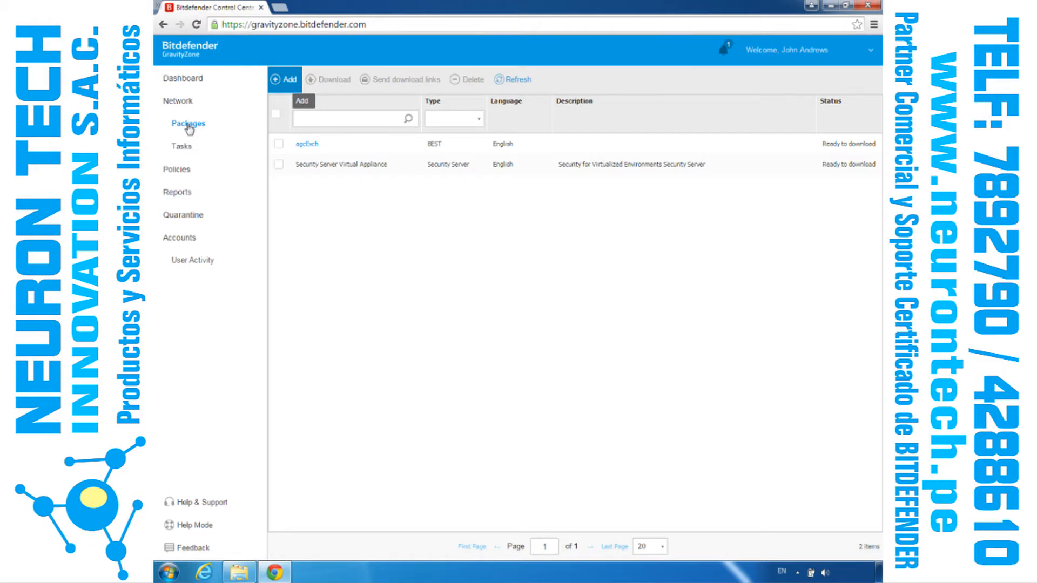
{"action": "left_click", "coordinate": [285, 82]}
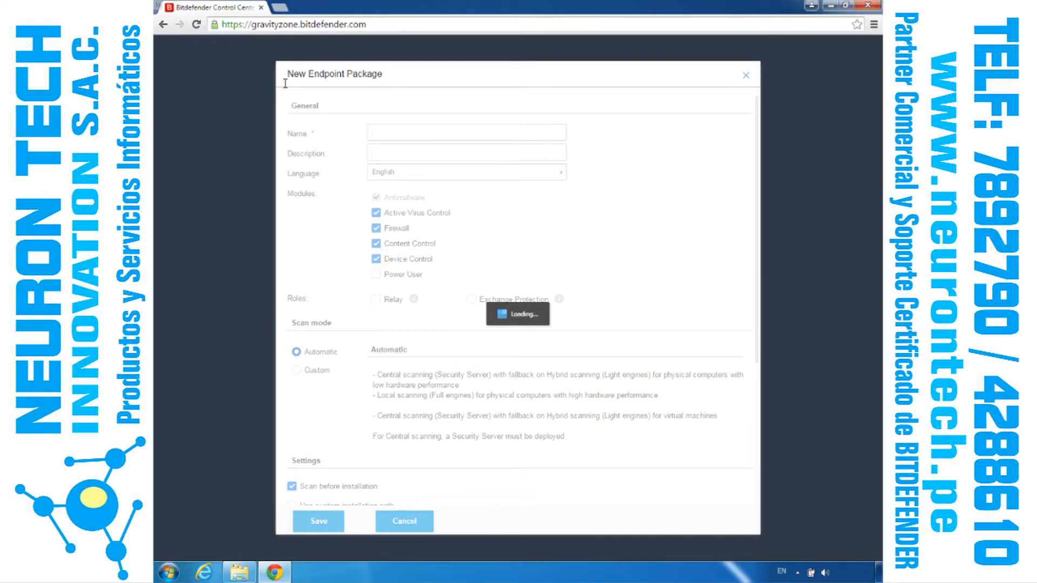
{"action": "left_click", "coordinate": [390, 134]}
{"action": "type", "text": "Installation kit"}
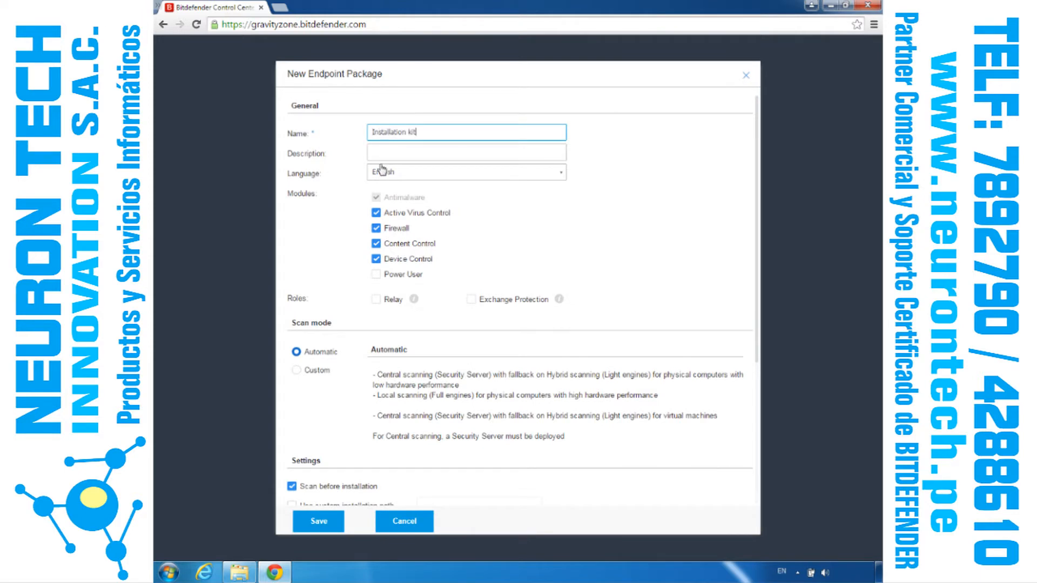
Step: Add the Power User module and the Relay and Exchange Protection roles to the package, and set the scan mode to Custom
{"action": "left_click", "coordinate": [377, 274]}
{"action": "left_click", "coordinate": [377, 299]}
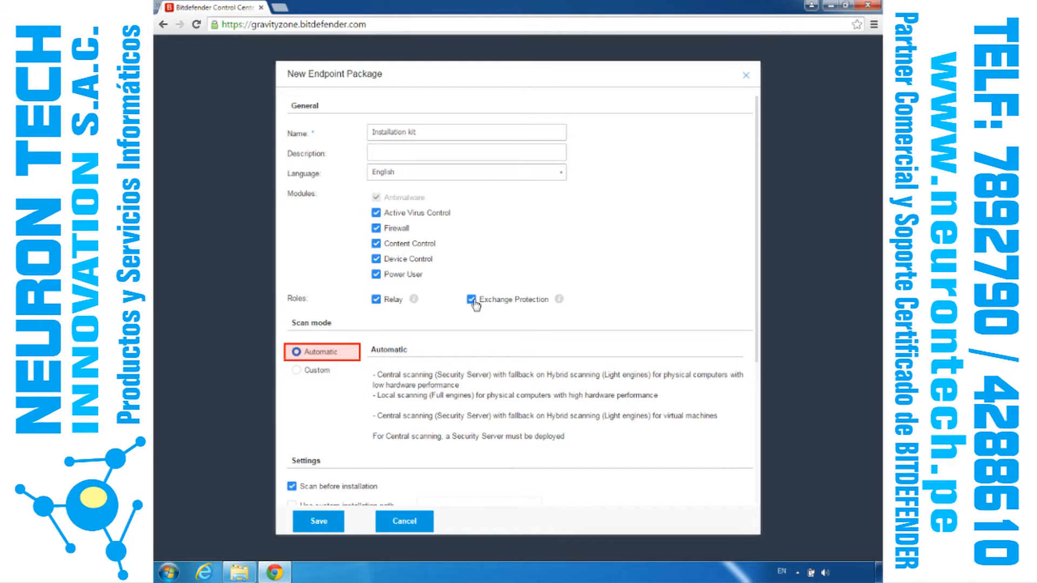
{"action": "left_click", "coordinate": [297, 370]}
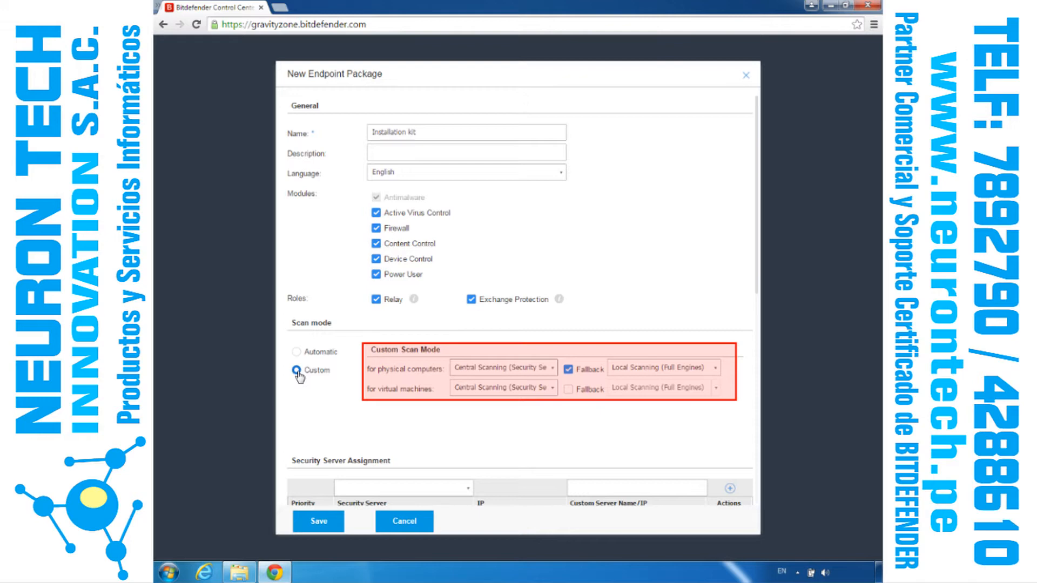
Step: Examine the custom scan mode options for physical computers and virtual machines, and the fallback options for physical computers
{"action": "left_click", "coordinate": [553, 371]}
{"action": "left_click", "coordinate": [530, 406]}
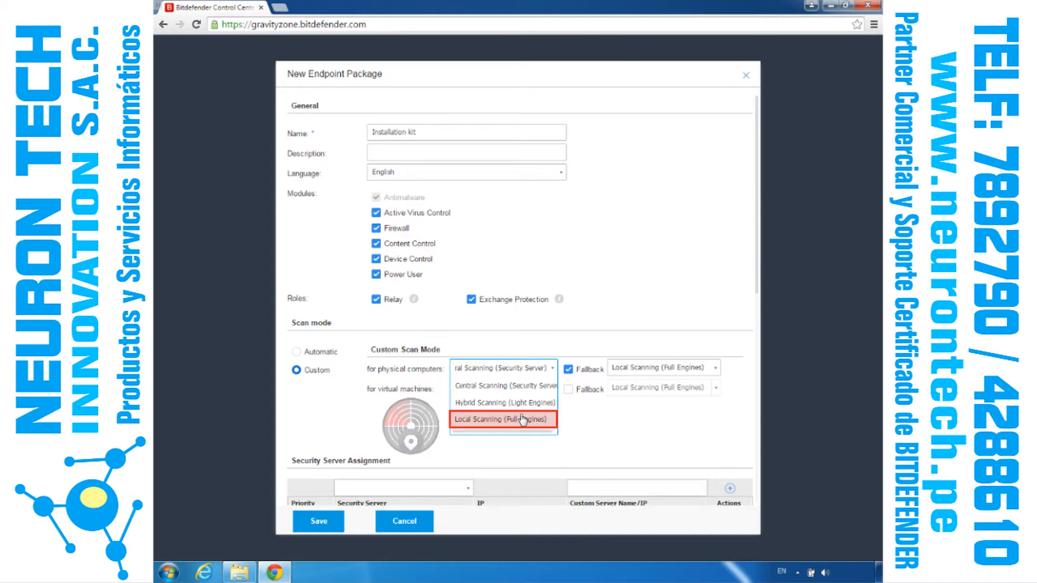
{"action": "left_click", "coordinate": [488, 387]}
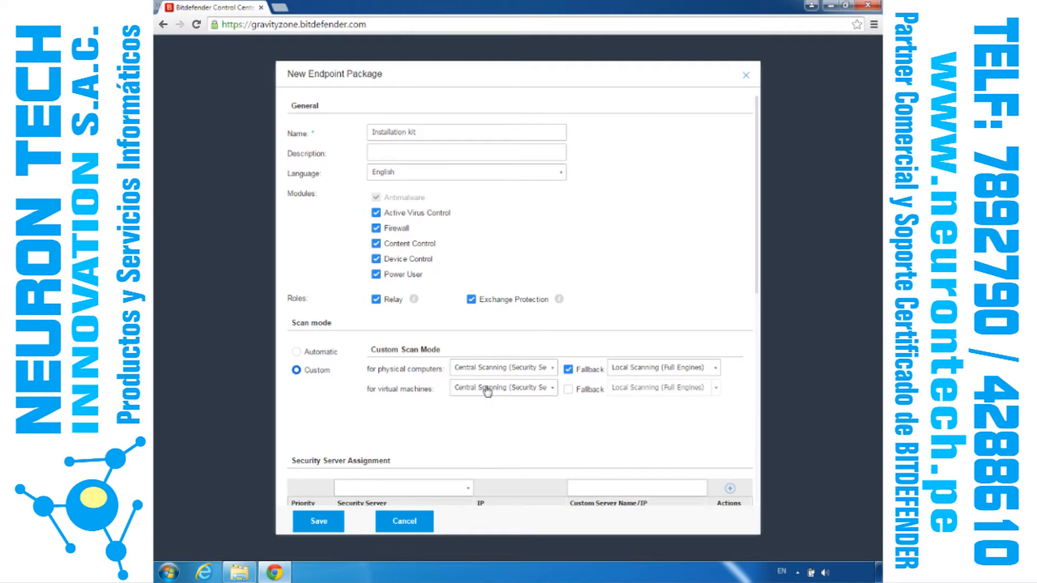
{"action": "left_click", "coordinate": [552, 388]}
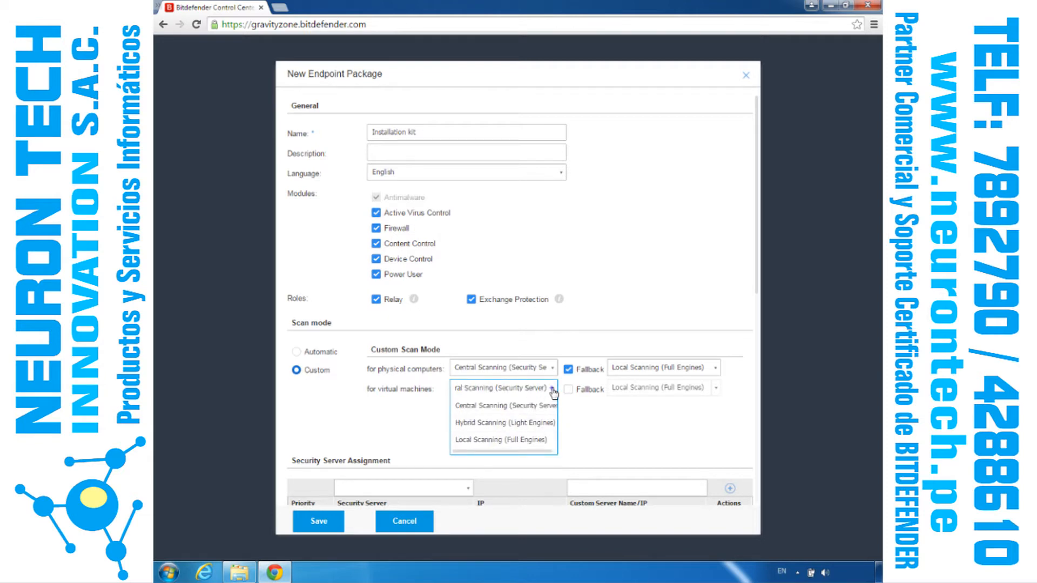
{"action": "left_click", "coordinate": [553, 389]}
{"action": "left_click", "coordinate": [715, 368]}
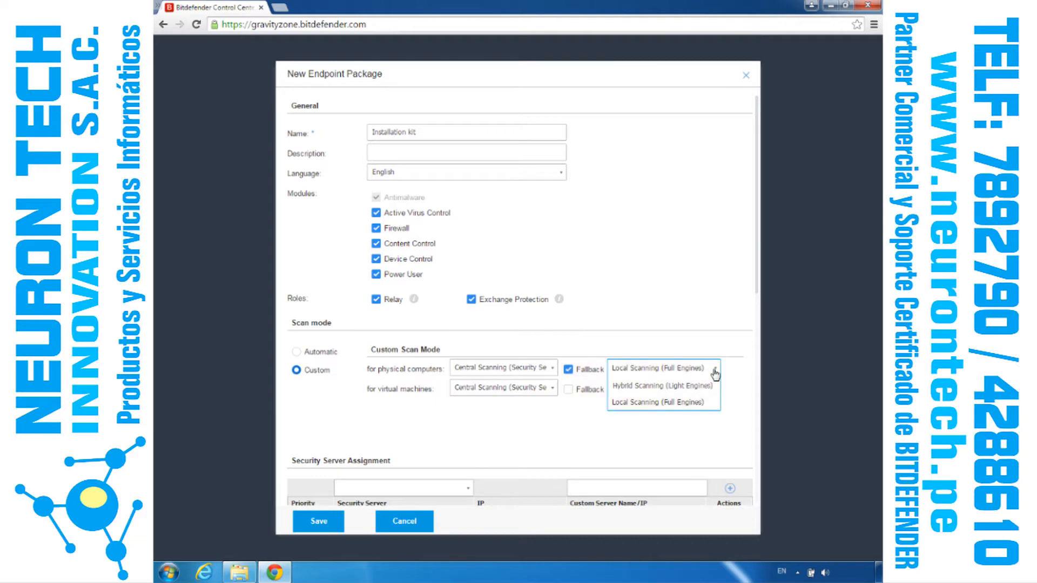
{"action": "left_click", "coordinate": [716, 372]}
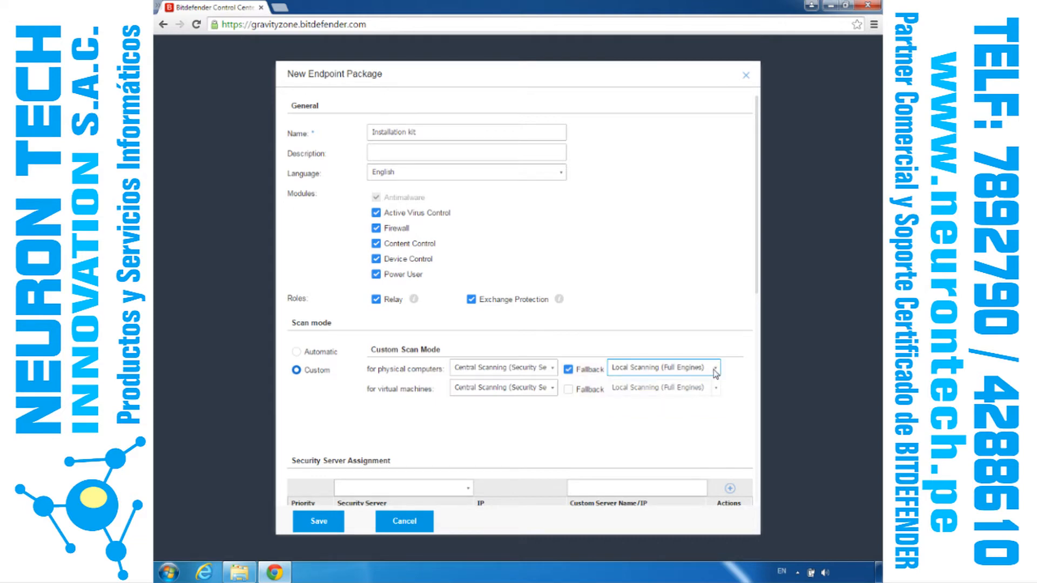
Step: Set the new package's scan mode to Automatic and save the package
{"action": "left_click", "coordinate": [757, 486]}
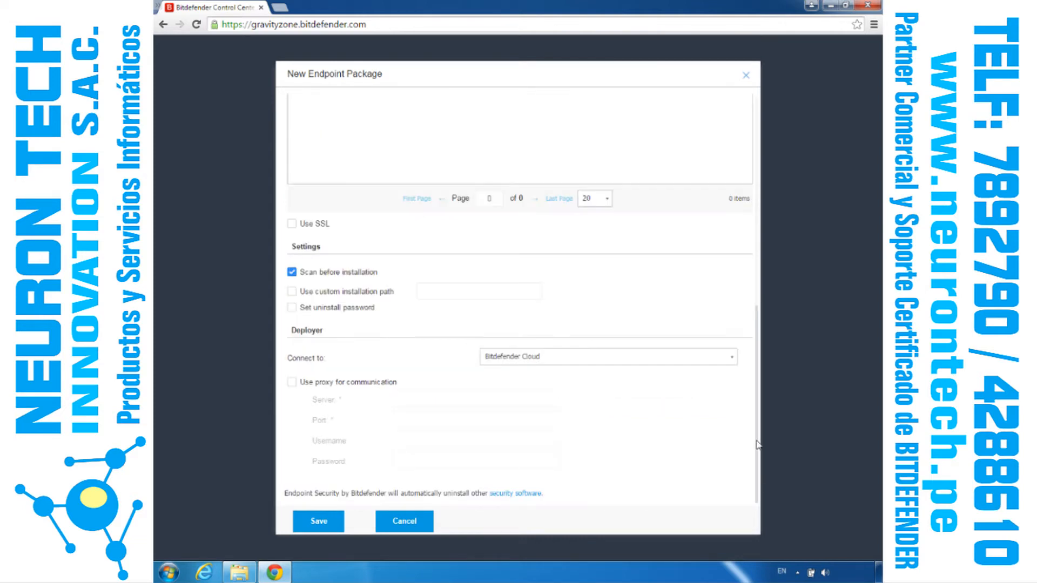
{"action": "left_click", "coordinate": [757, 114]}
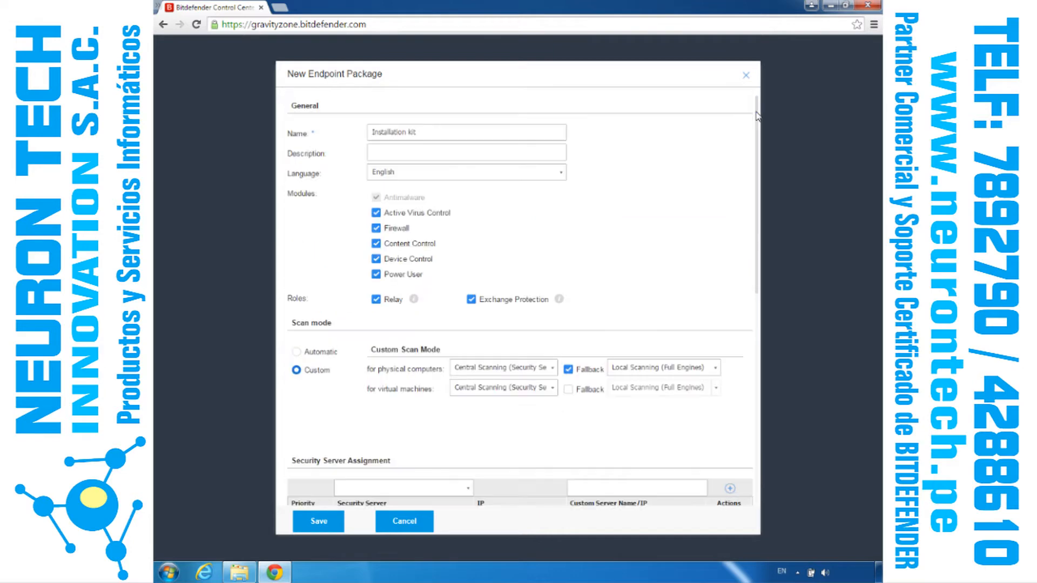
{"action": "left_click", "coordinate": [296, 352]}
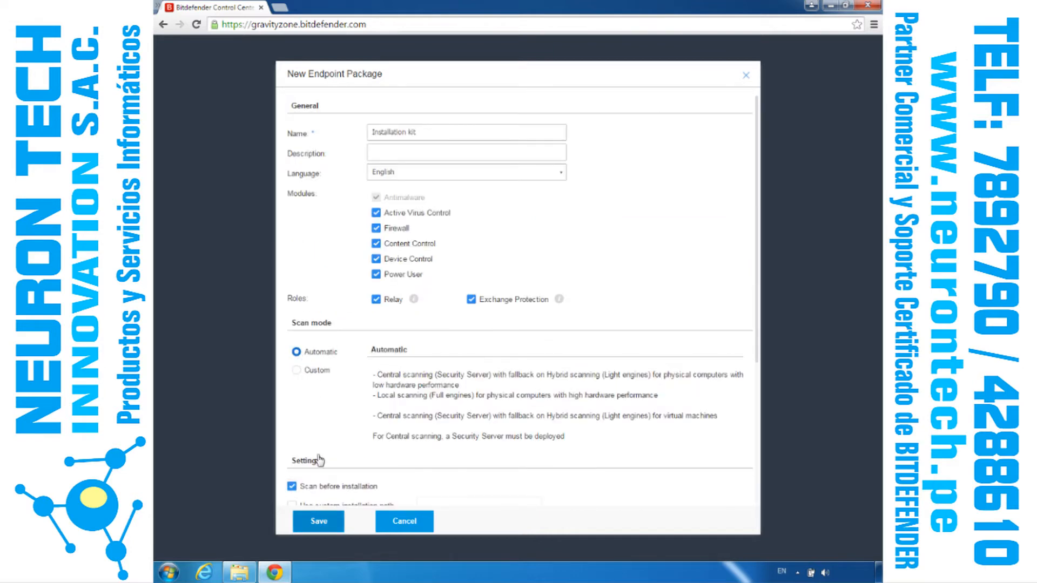
{"action": "left_click", "coordinate": [318, 521]}
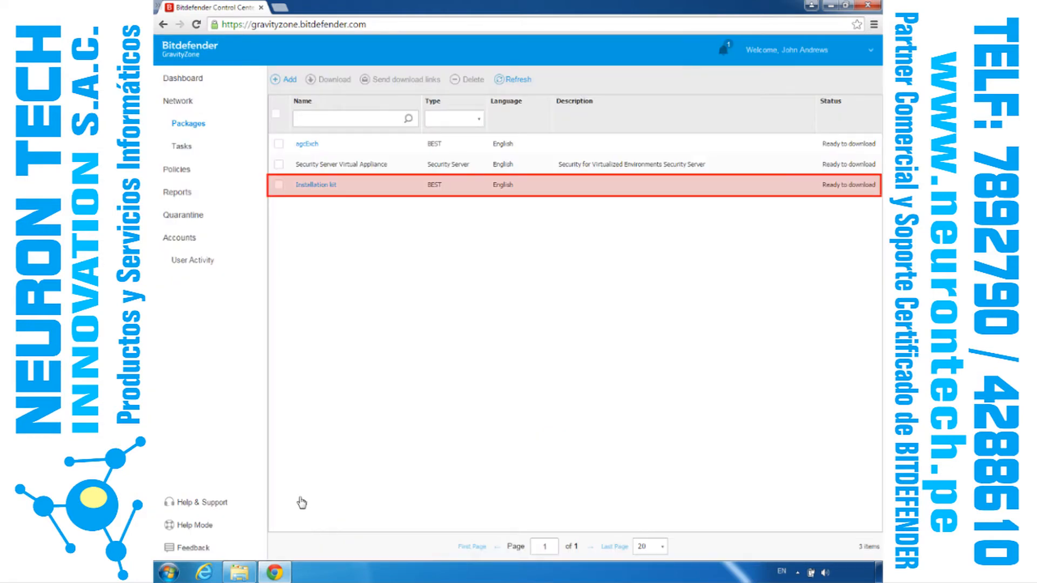
Step: Select the Installation kit package and start its download
{"action": "left_click", "coordinate": [279, 186]}
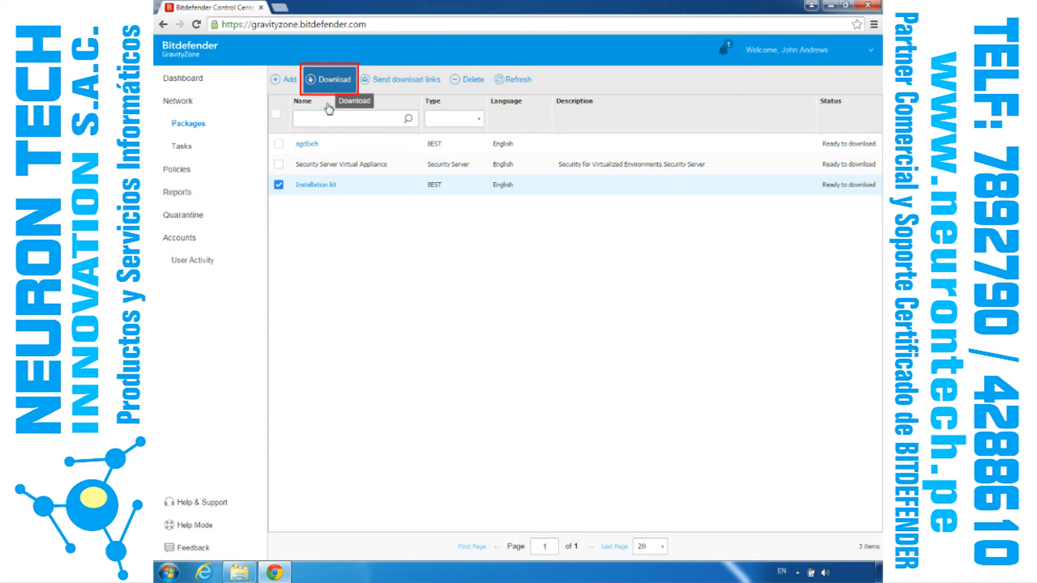
{"action": "left_click", "coordinate": [330, 81]}
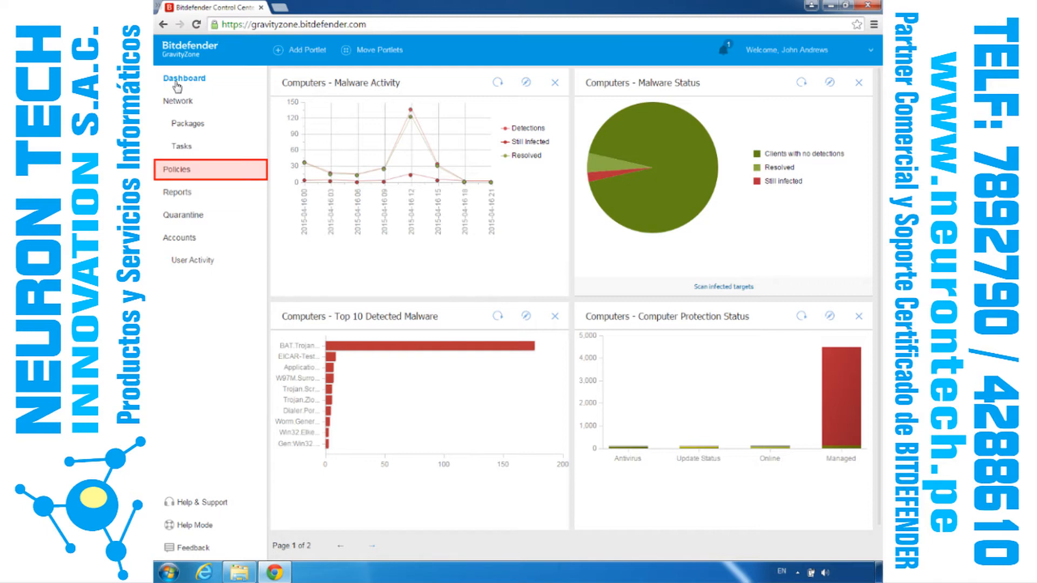
Step: Open the policy assigned to the online Windows 7 Professional computer in Computers and Groups, and examine its general Power User settings
{"action": "left_click", "coordinate": [181, 106]}
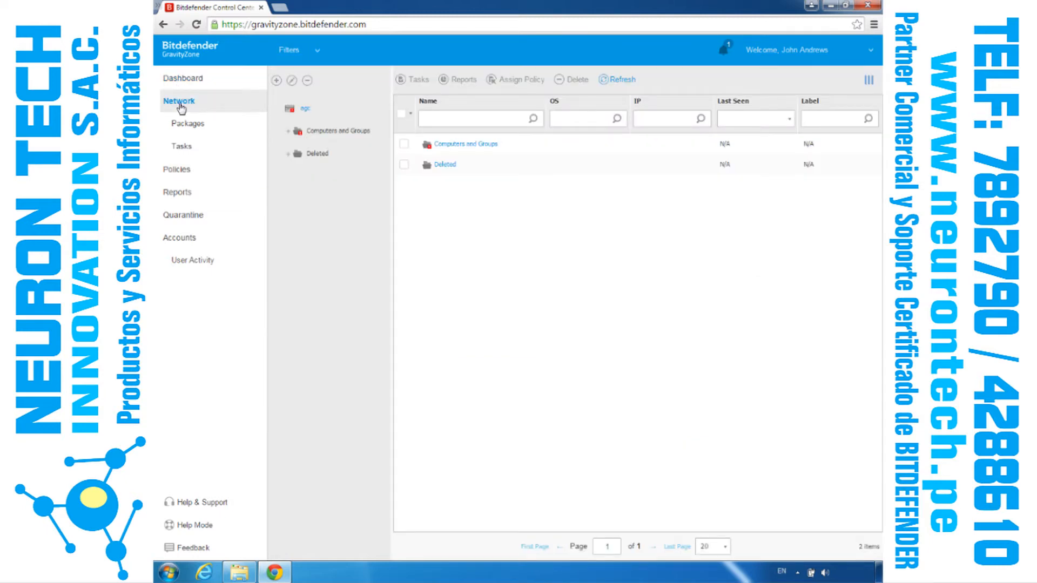
{"action": "left_click", "coordinate": [344, 133]}
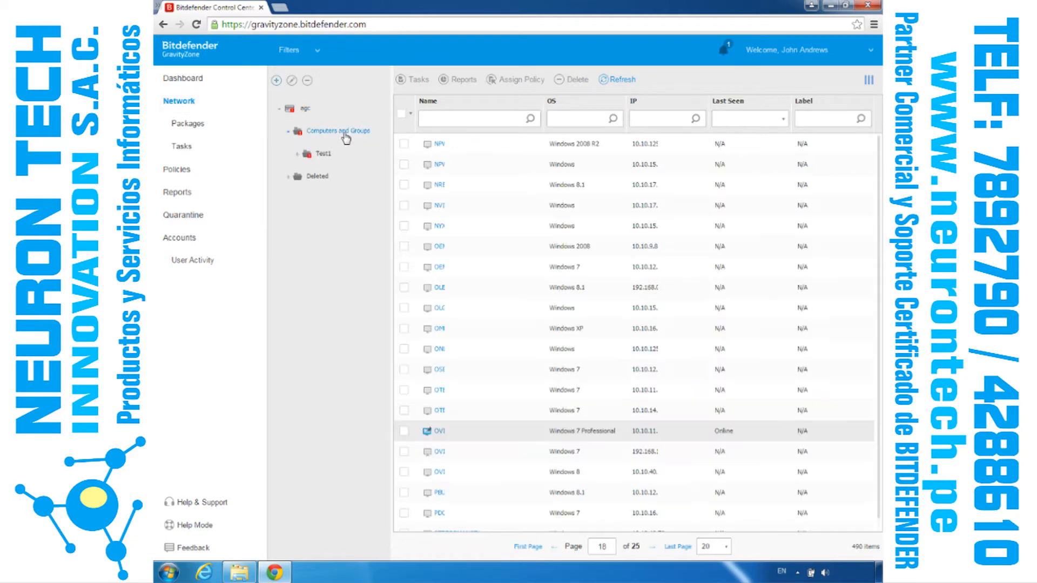
{"action": "left_click", "coordinate": [440, 431]}
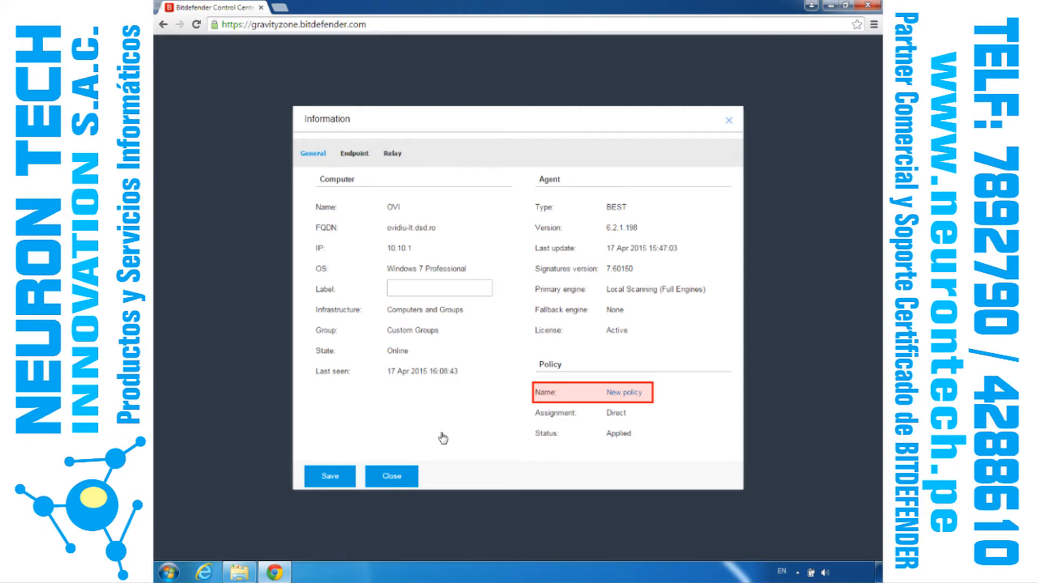
{"action": "left_click", "coordinate": [632, 395]}
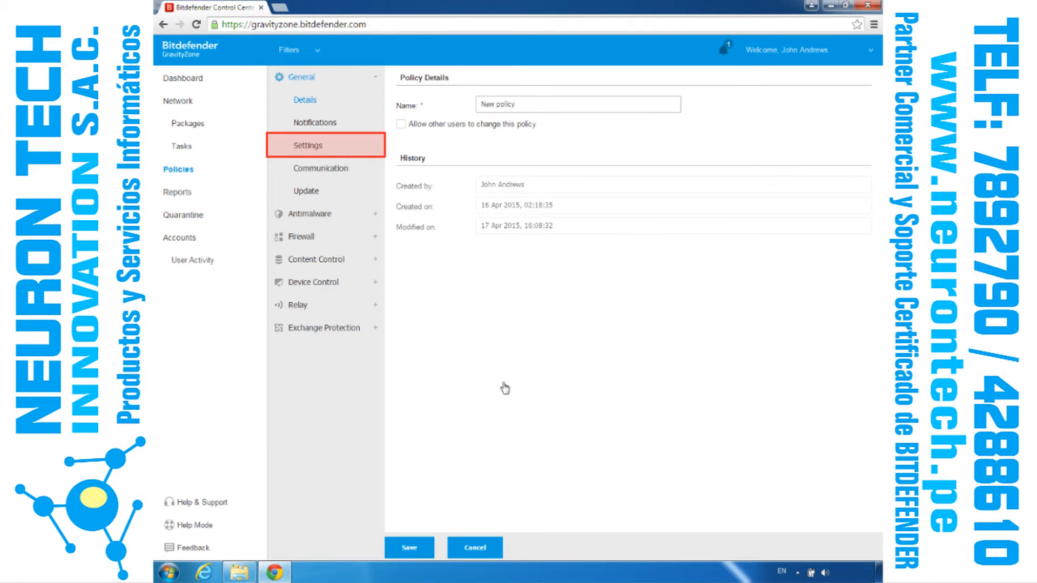
{"action": "left_click", "coordinate": [307, 146]}
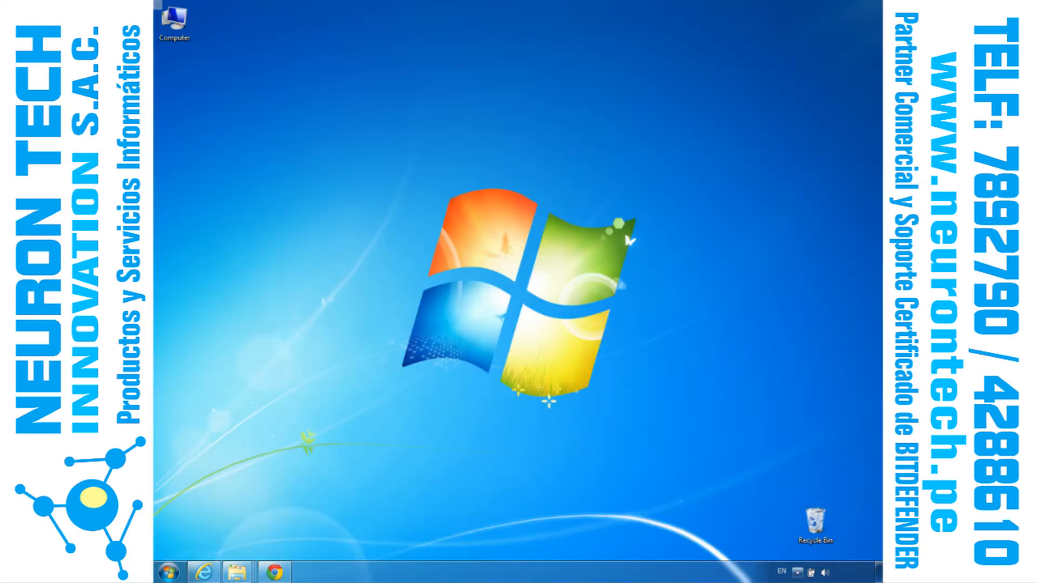
Step: Open the Power User console of Bitdefender Endpoint Security Tools on the desktop and log in with the Power User password
{"action": "left_click", "coordinate": [797, 572]}
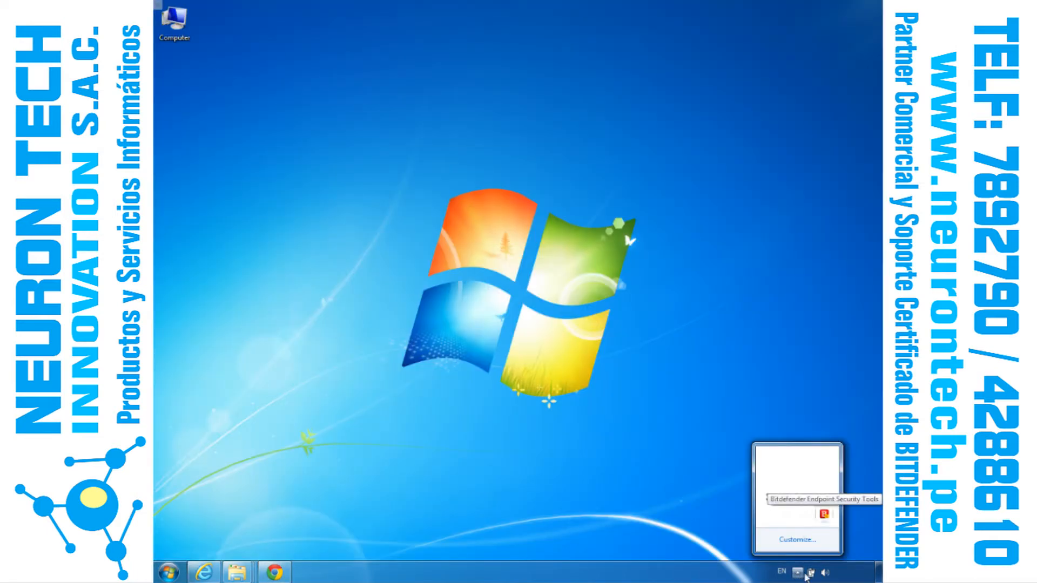
{"action": "right_click", "coordinate": [824, 515]}
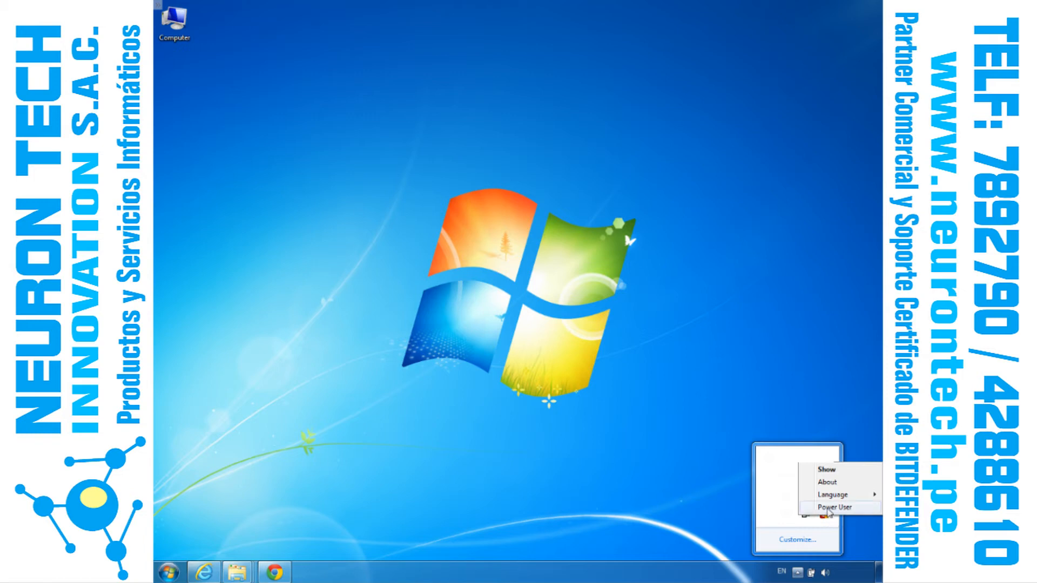
{"action": "left_click", "coordinate": [831, 508]}
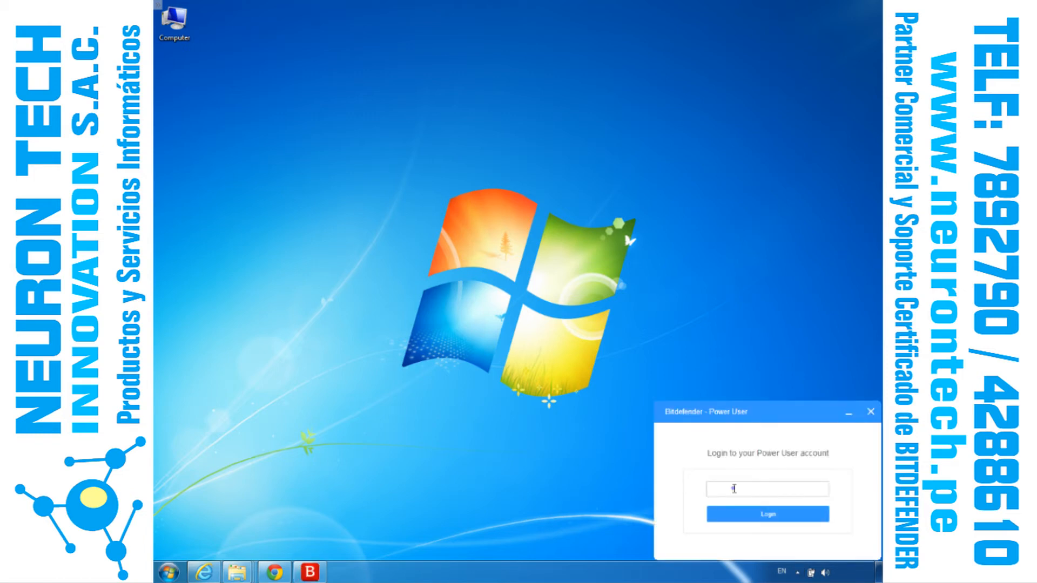
{"action": "left_click", "coordinate": [735, 489]}
{"action": "type", "text": "************"}
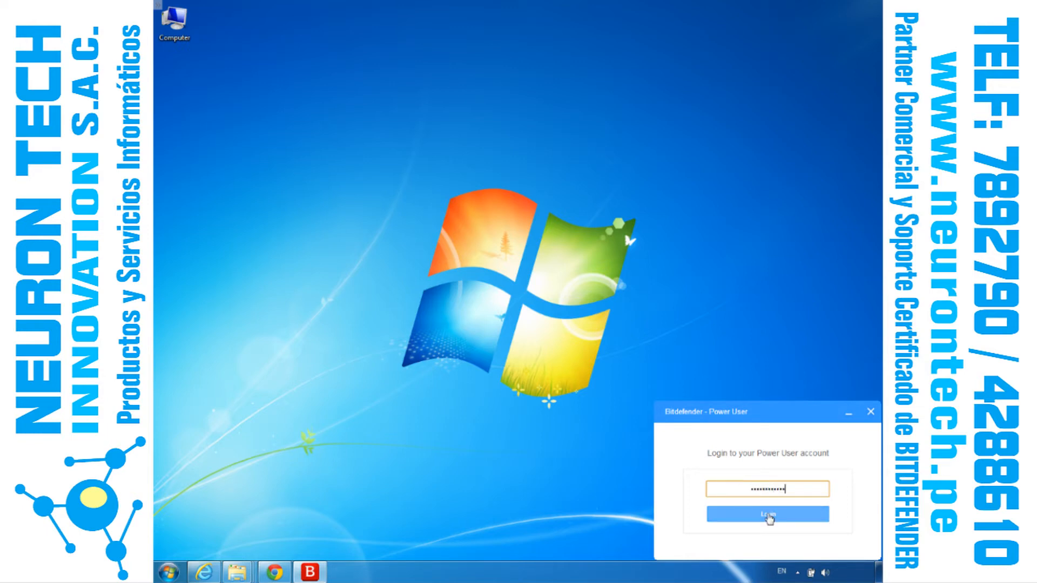
{"action": "left_click", "coordinate": [769, 515]}
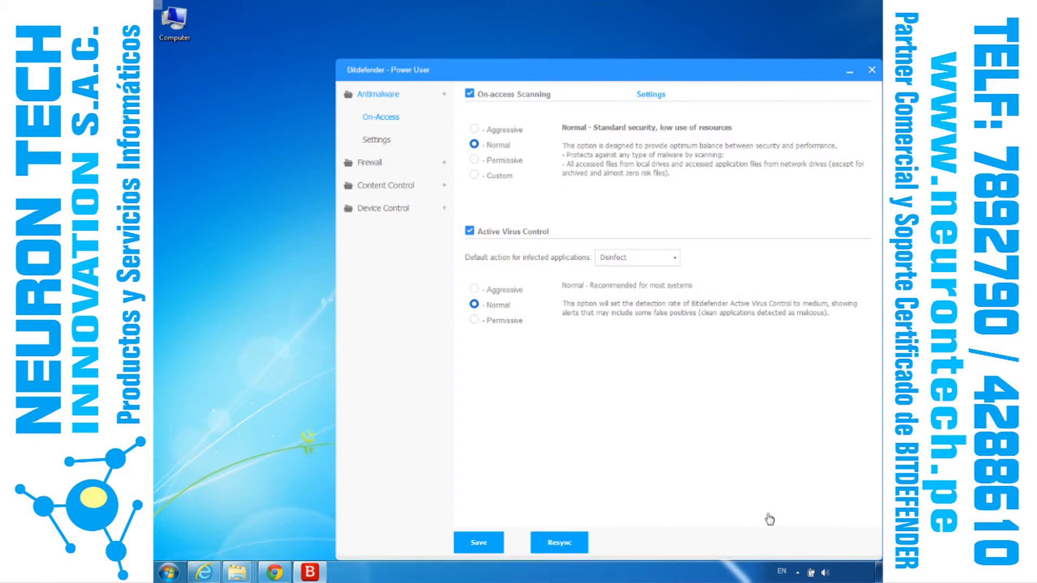
Step: Set on-access scanning to Permissive and allow Internet Connection Sharing (ICS) in the firewall settings
{"action": "left_click", "coordinate": [474, 160]}
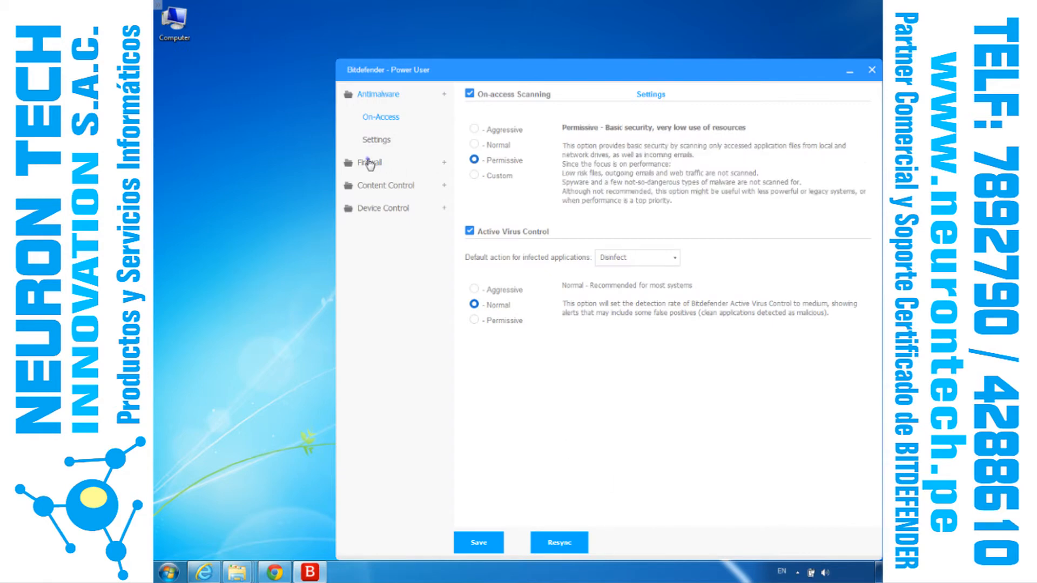
{"action": "left_click", "coordinate": [370, 163]}
{"action": "left_click", "coordinate": [469, 130]}
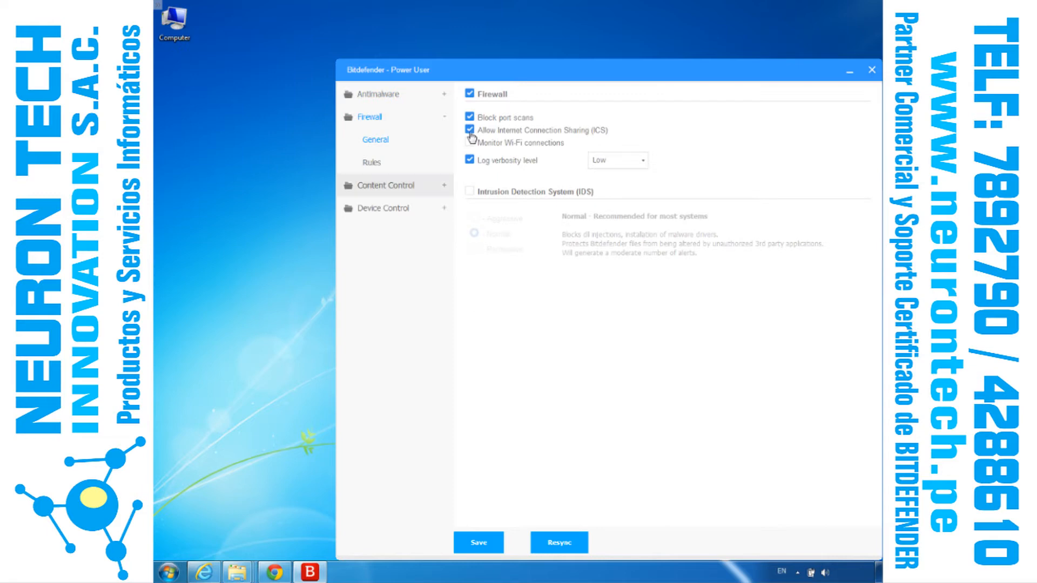
Step: Look through the Content Control traffic options and toggle the Device Control module
{"action": "left_click", "coordinate": [392, 190]}
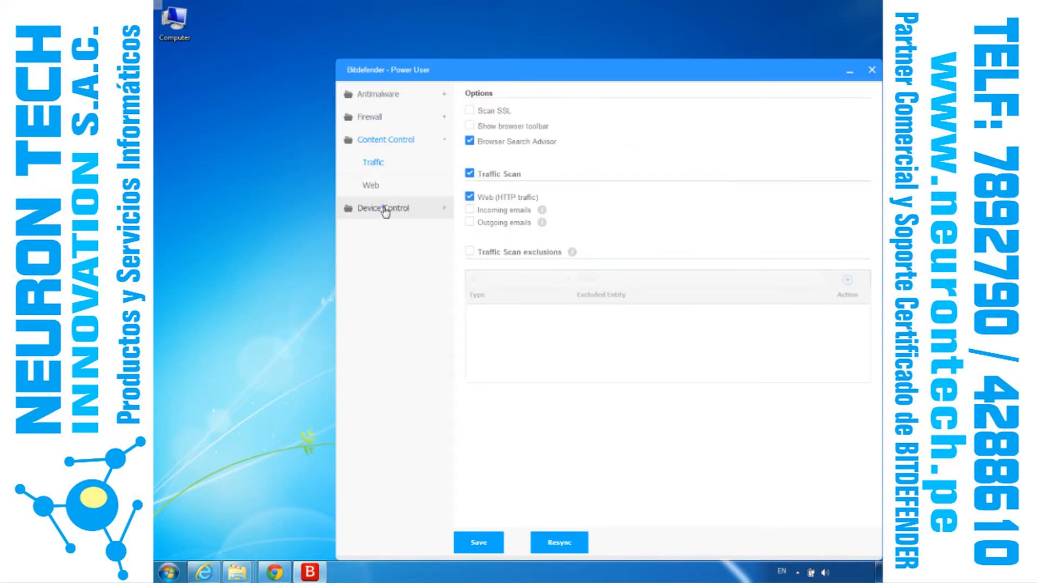
{"action": "left_click", "coordinate": [394, 209]}
{"action": "left_click", "coordinate": [469, 96]}
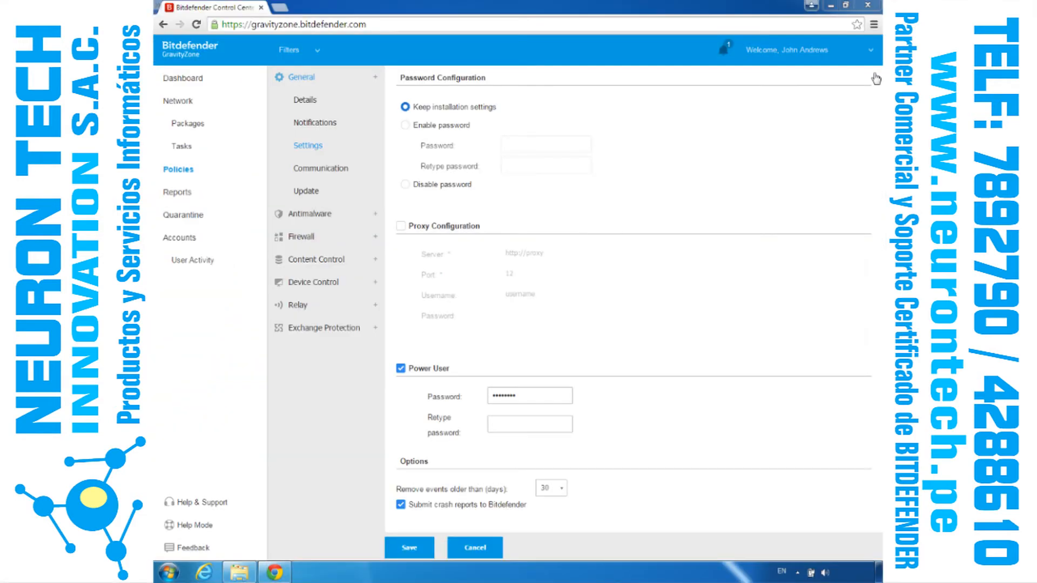
Step: In the GravityZone policy's Device Control rules, examine the permission options of the External Storage rule without saving changes
{"action": "left_click", "coordinate": [316, 282]}
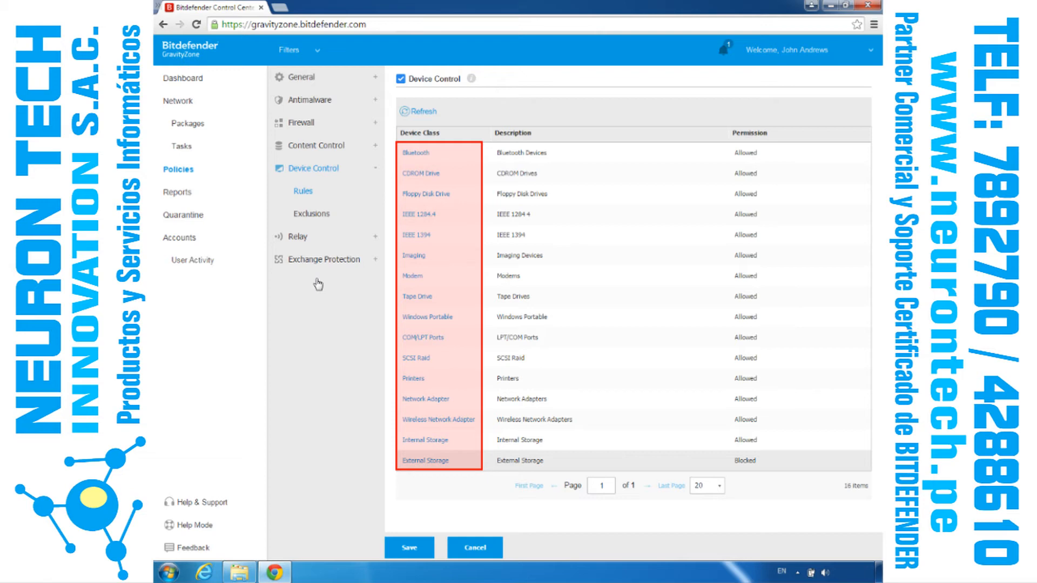
{"action": "left_click", "coordinate": [422, 461]}
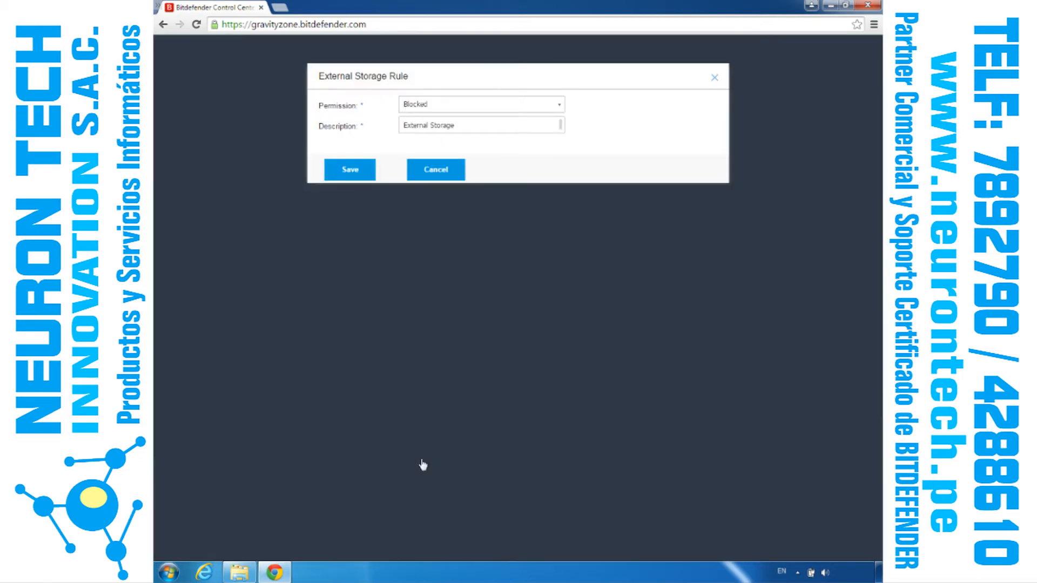
{"action": "left_click", "coordinate": [555, 108]}
{"action": "left_click", "coordinate": [455, 142]}
{"action": "left_click", "coordinate": [453, 170]}
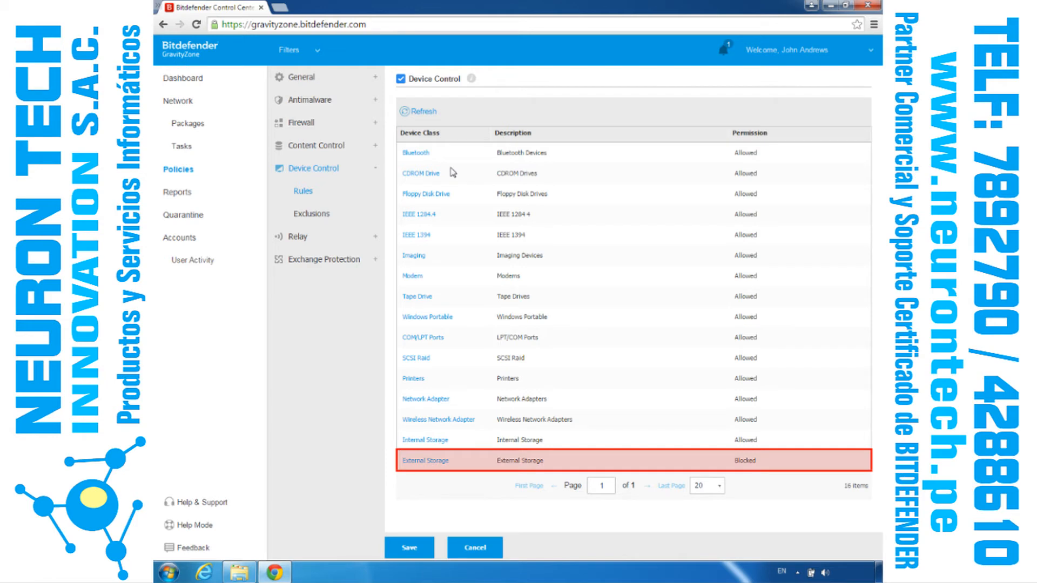
Step: Check the Device Control events in the Bitdefender Endpoint Security Tools window, and close the window
{"action": "left_click", "coordinate": [797, 573]}
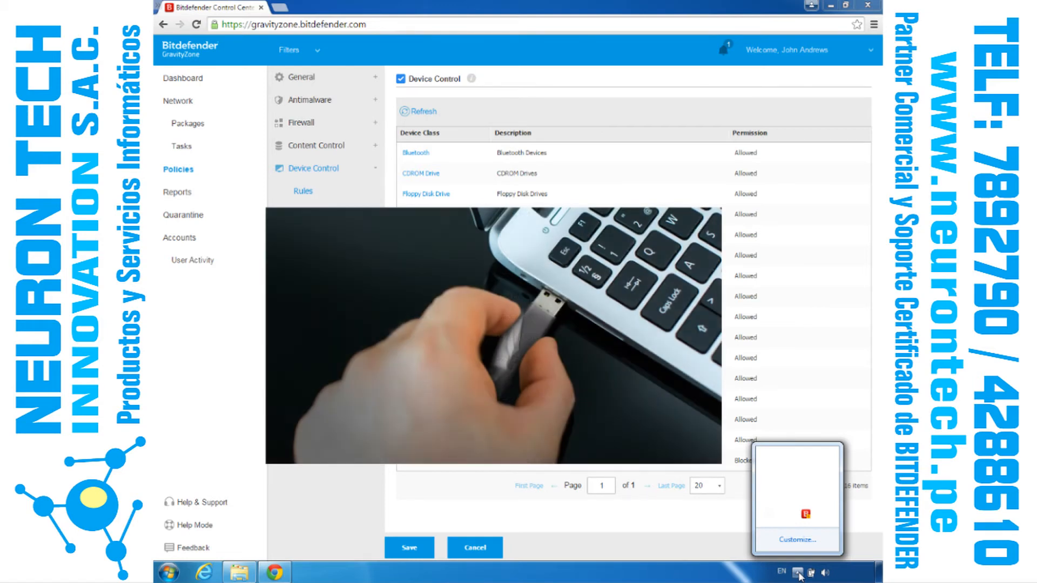
{"action": "left_click", "coordinate": [806, 515]}
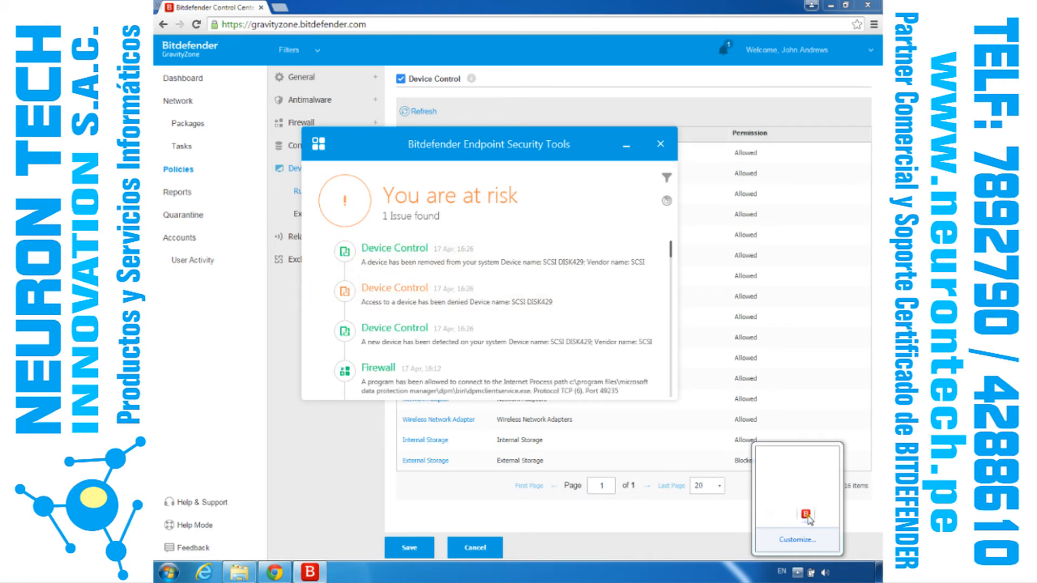
{"action": "left_click", "coordinate": [661, 144]}
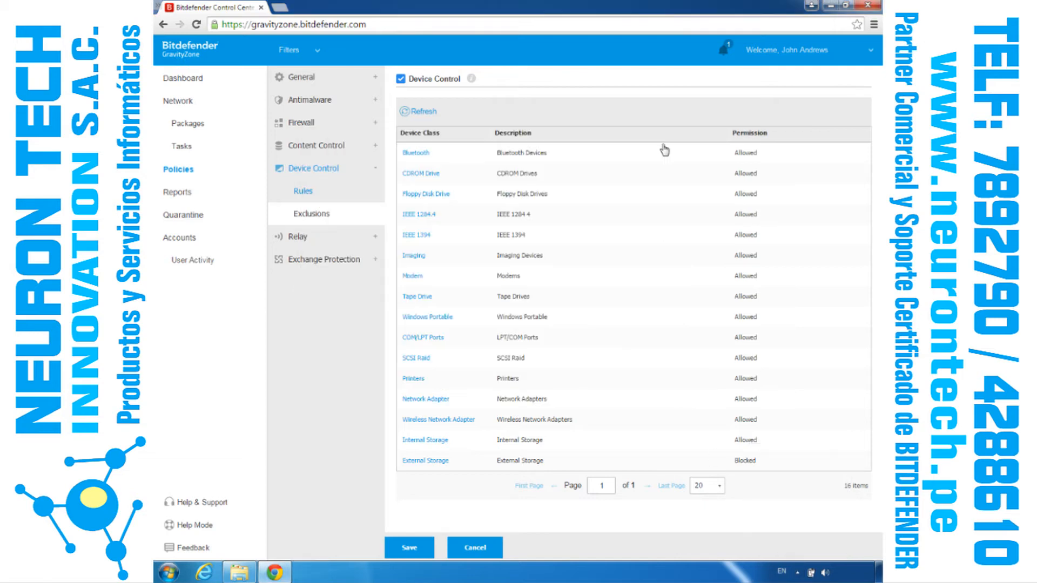
Step: Examine the manual and discovered-device methods of adding Device Control exclusions
{"action": "left_click", "coordinate": [322, 216]}
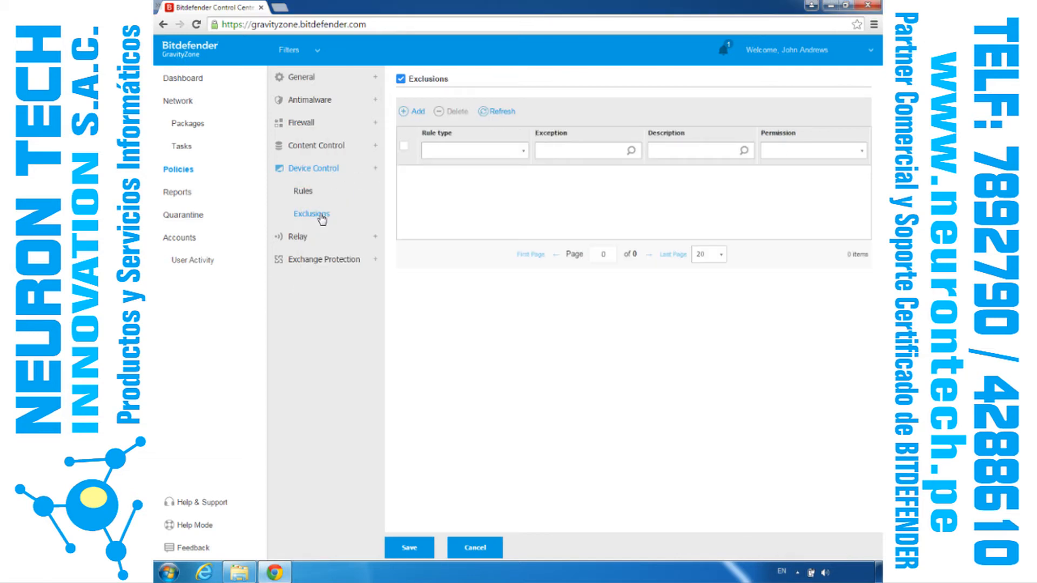
{"action": "left_click", "coordinate": [419, 114]}
{"action": "left_click", "coordinate": [427, 135]}
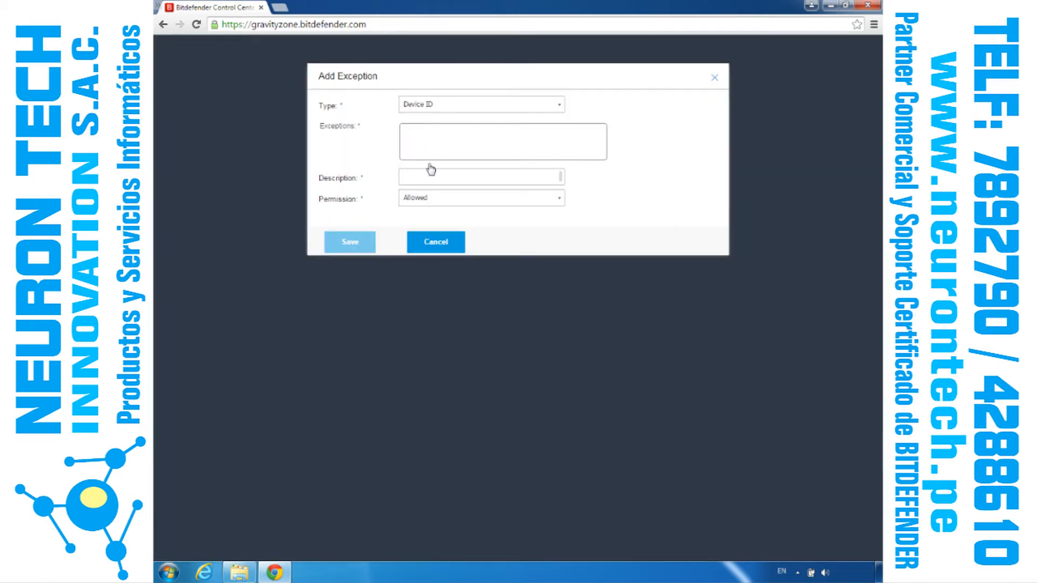
{"action": "left_click", "coordinate": [433, 241]}
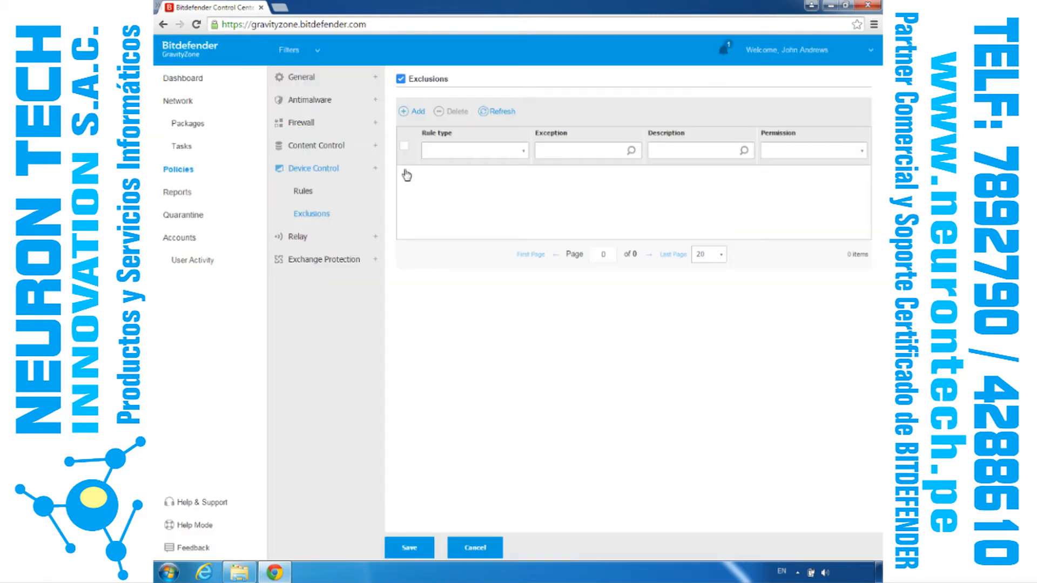
{"action": "left_click", "coordinate": [414, 112]}
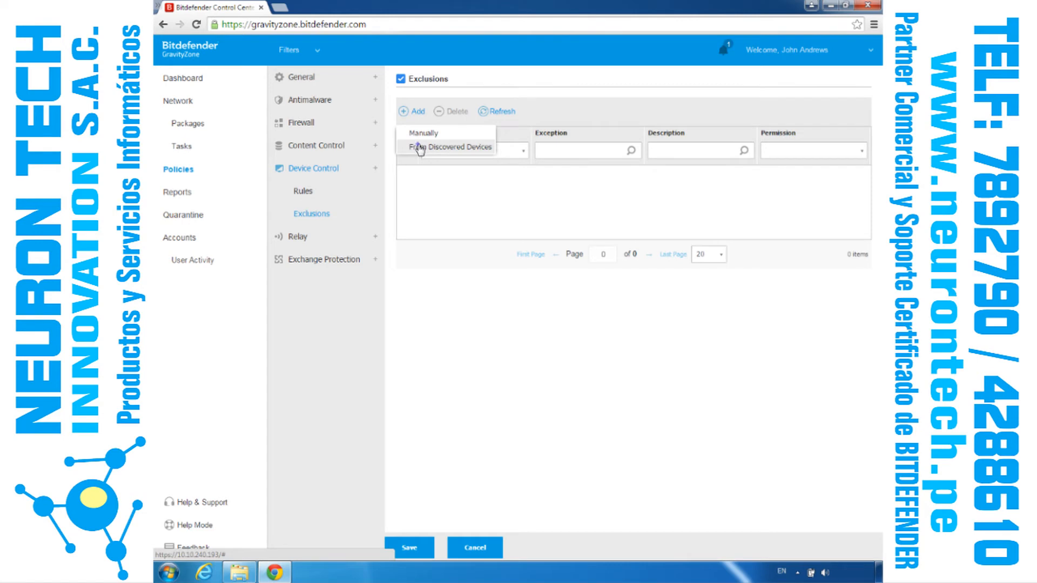
{"action": "left_click", "coordinate": [420, 147]}
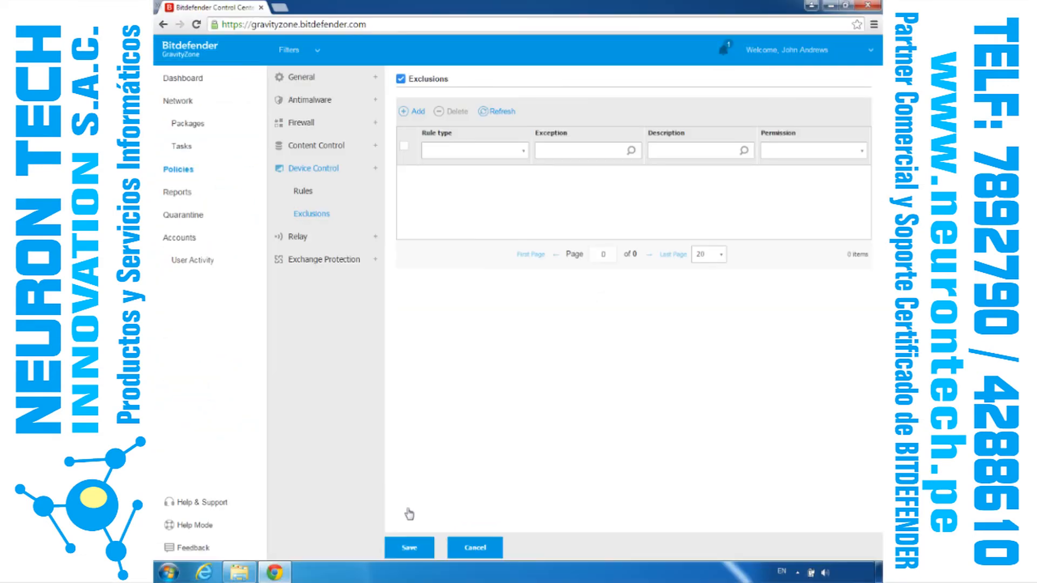
Step: Examine the form for adding a user group in Exchange Protection and the Exchange antimalware filtering rules
{"action": "left_click", "coordinate": [313, 260]}
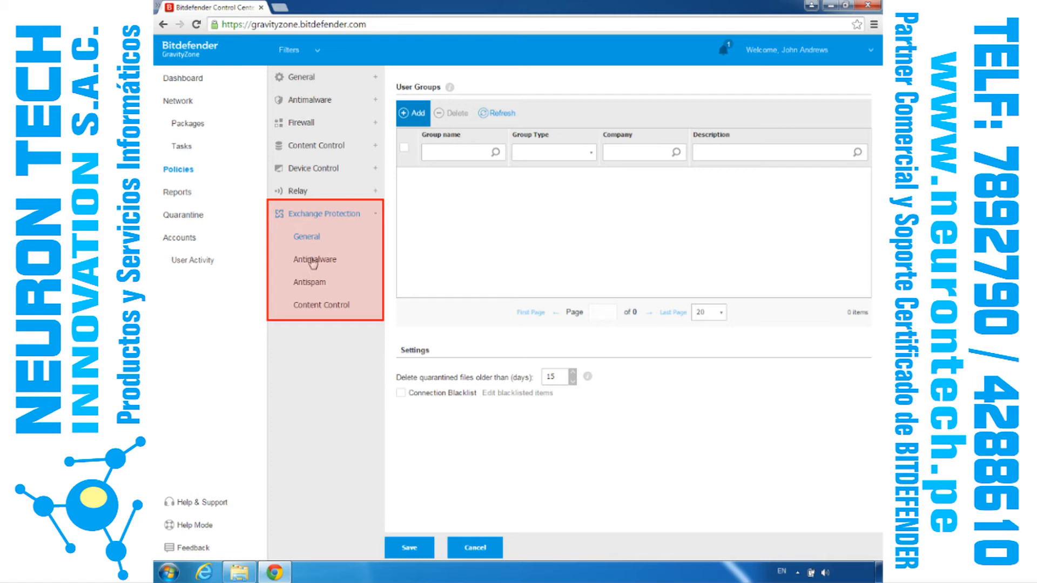
{"action": "left_click", "coordinate": [414, 114]}
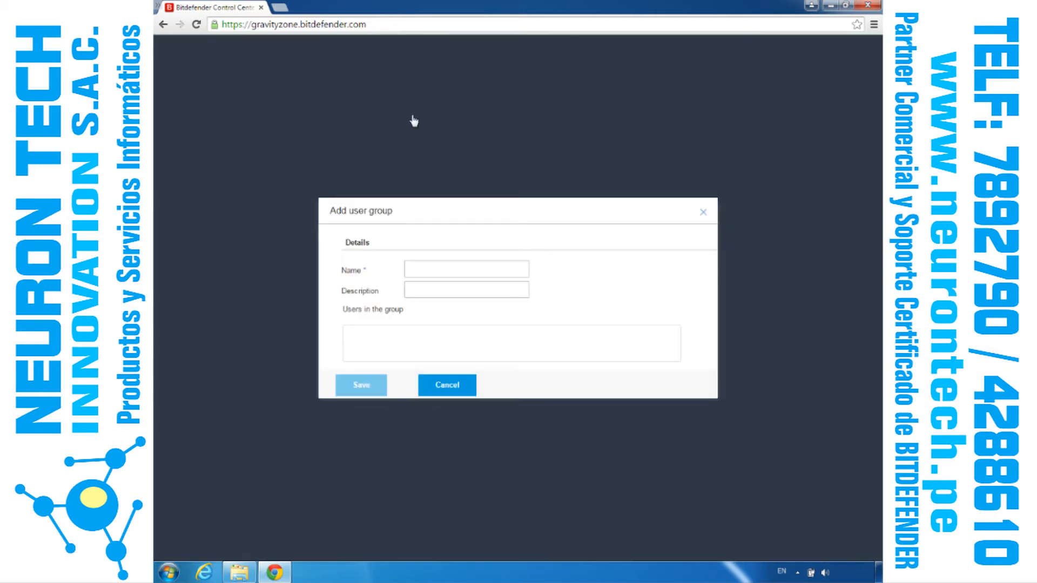
{"action": "left_click", "coordinate": [441, 386]}
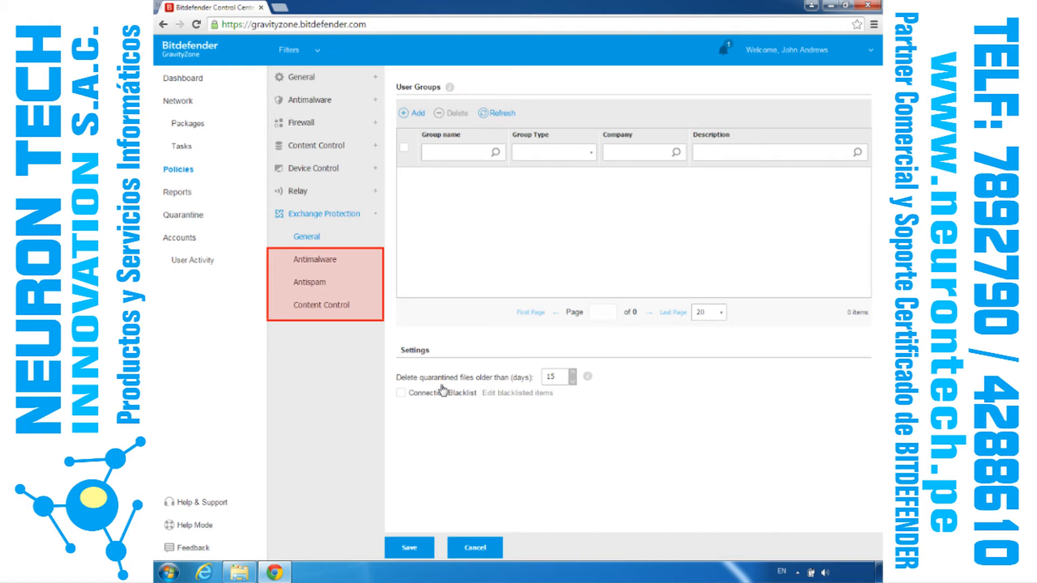
{"action": "left_click", "coordinate": [323, 260]}
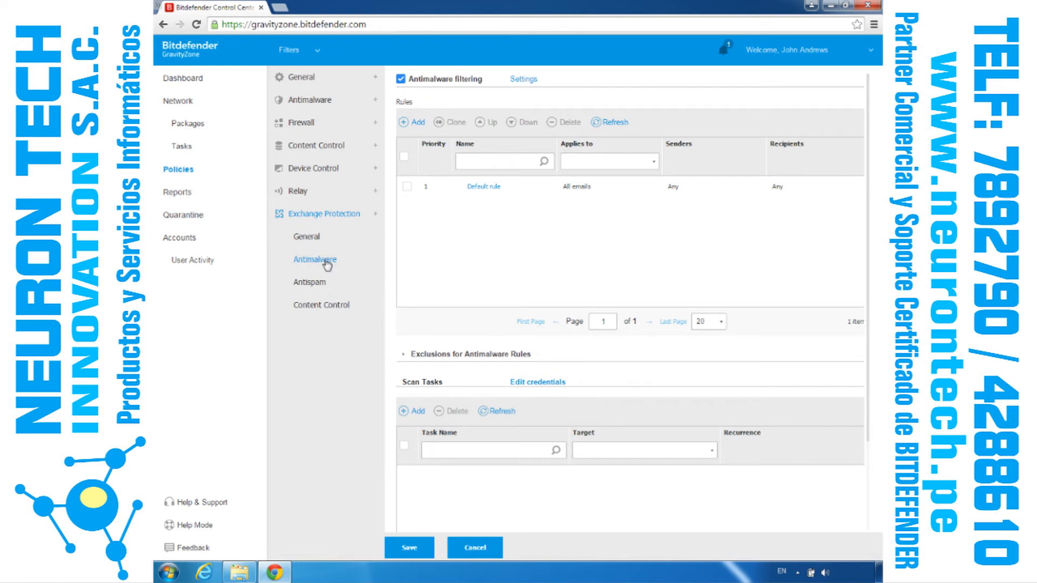
Step: Examine the direction, scanned file type and action options in the form for a new Exchange antimalware rule, without saving it
{"action": "left_click", "coordinate": [416, 124]}
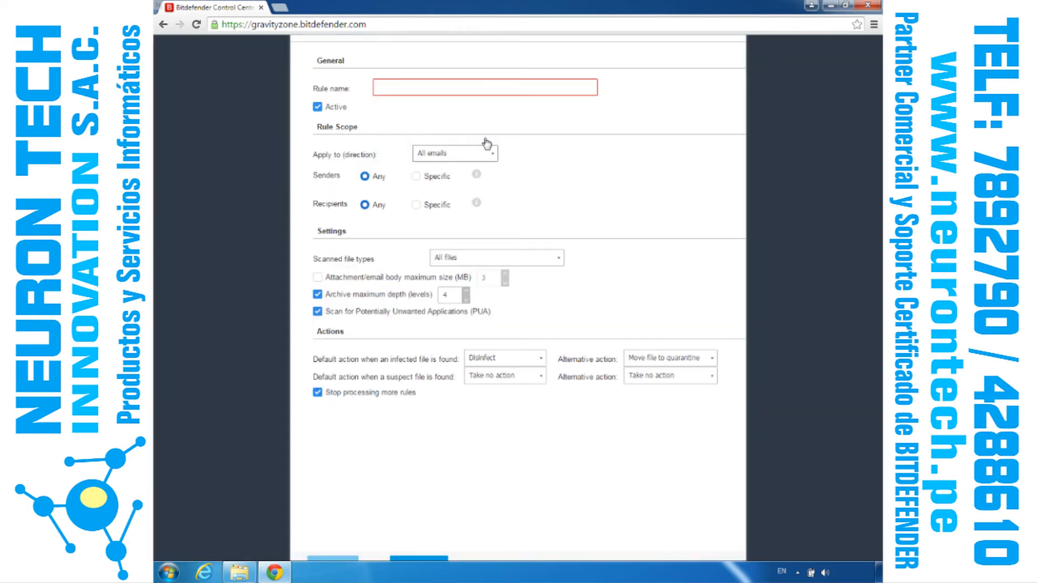
{"action": "left_click", "coordinate": [493, 156]}
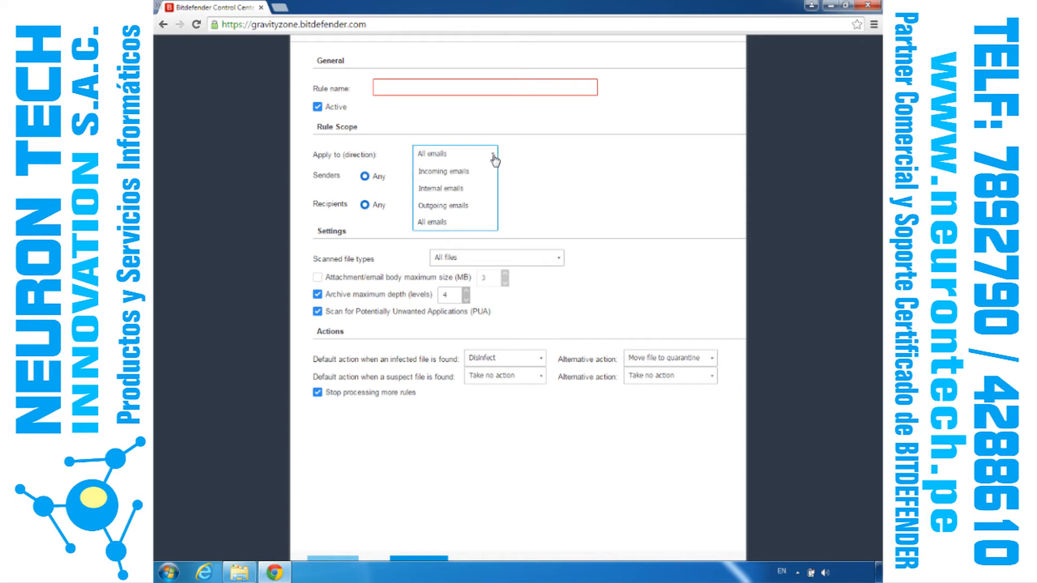
{"action": "left_click", "coordinate": [494, 158]}
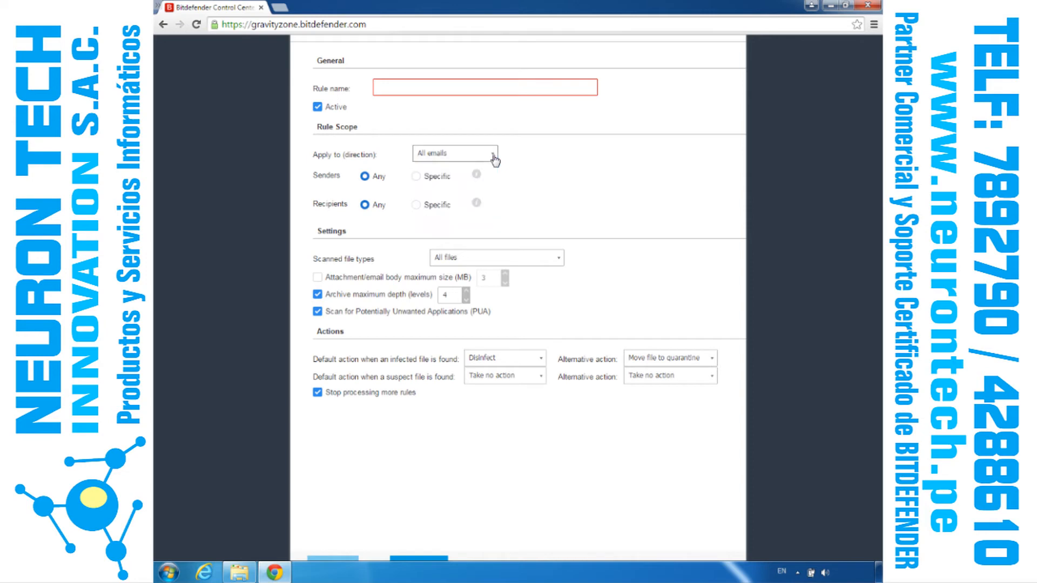
{"action": "left_click", "coordinate": [559, 261]}
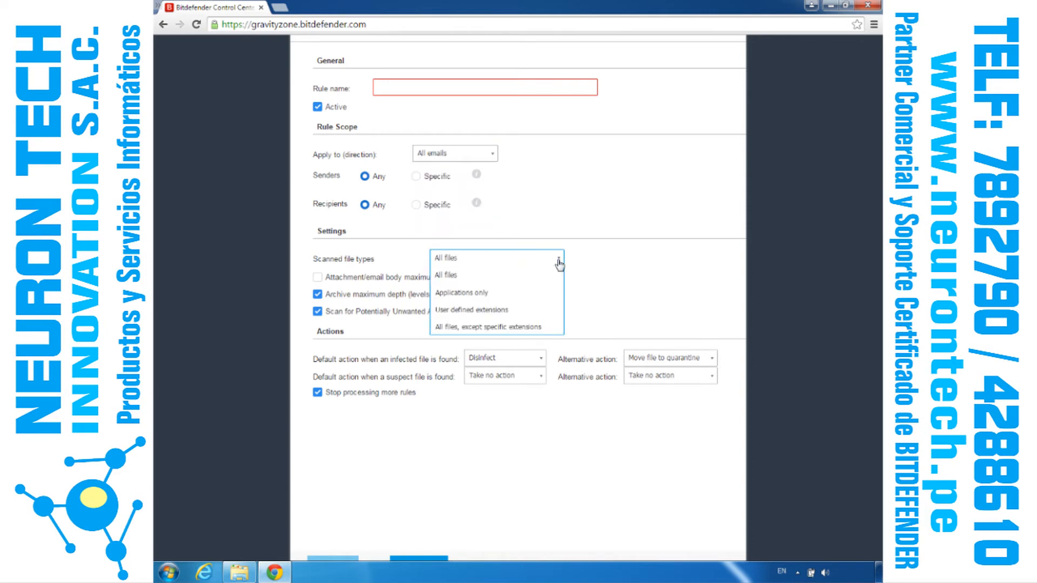
{"action": "left_click", "coordinate": [541, 362]}
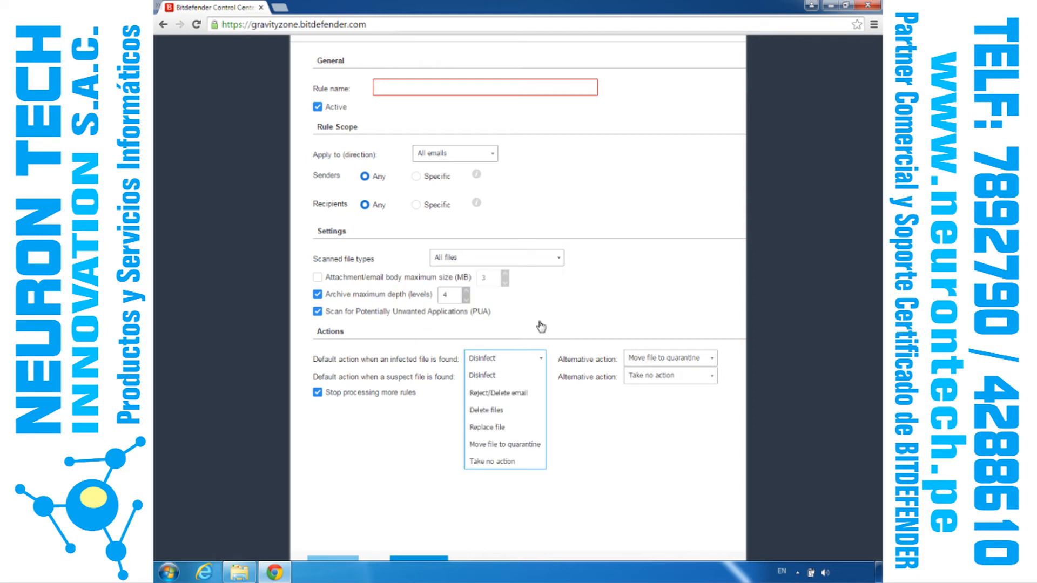
{"action": "left_click", "coordinate": [540, 362]}
{"action": "left_click", "coordinate": [711, 360]}
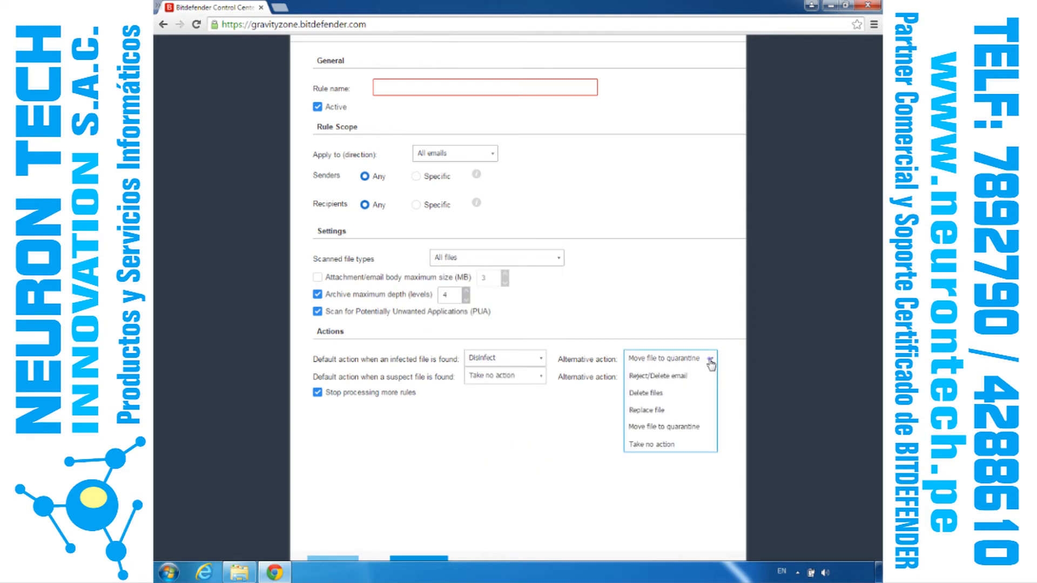
{"action": "scroll", "coordinate": [710, 364], "scroll_direction": "down", "scroll_amount": 1}
{"action": "left_click", "coordinate": [427, 548]}
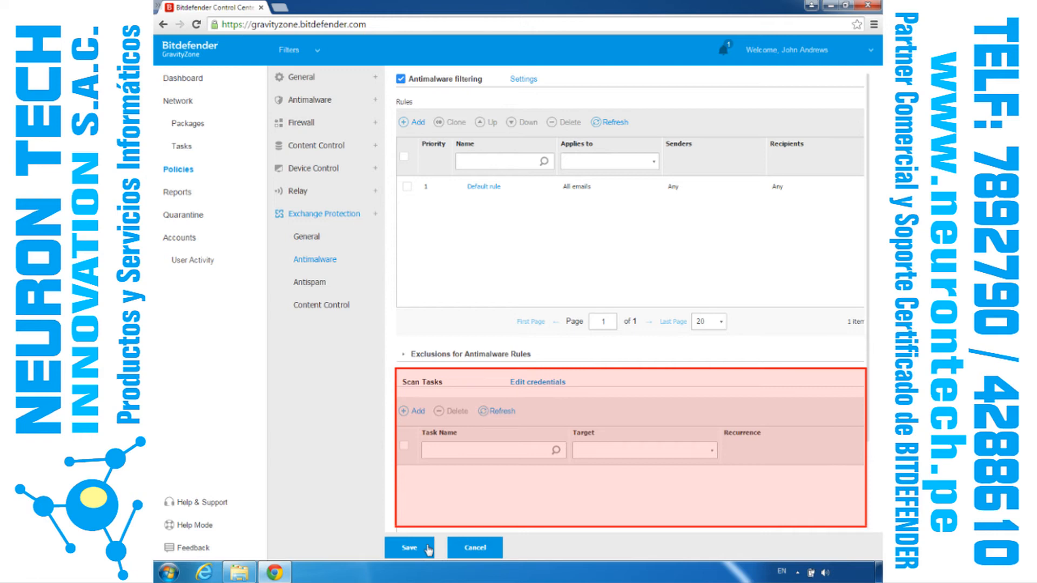
Step: Examine the aggressivity, filter and action options in the form for a new Exchange antispam rule, without saving it
{"action": "left_click", "coordinate": [319, 281]}
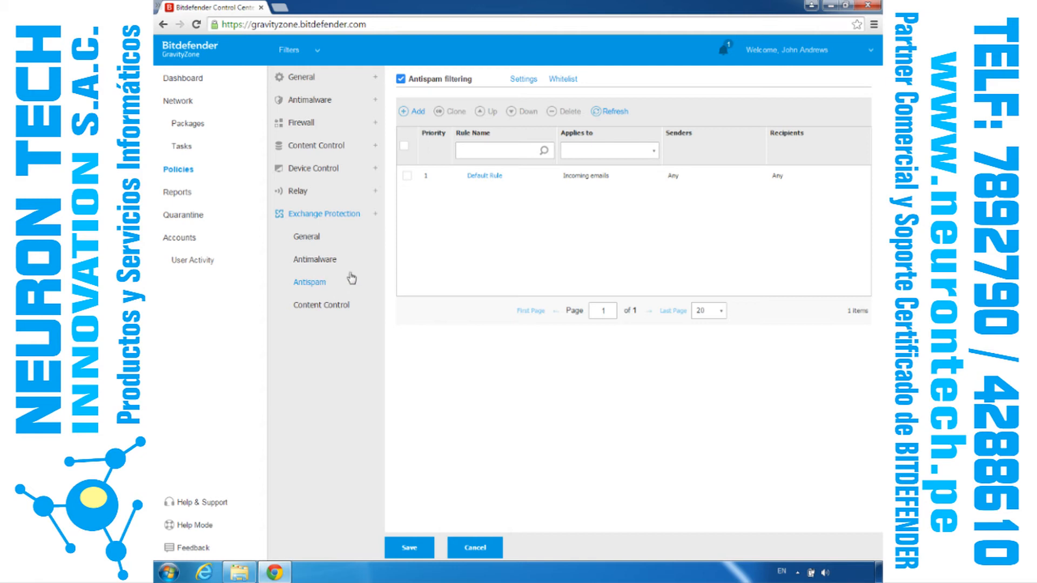
{"action": "left_click", "coordinate": [405, 112]}
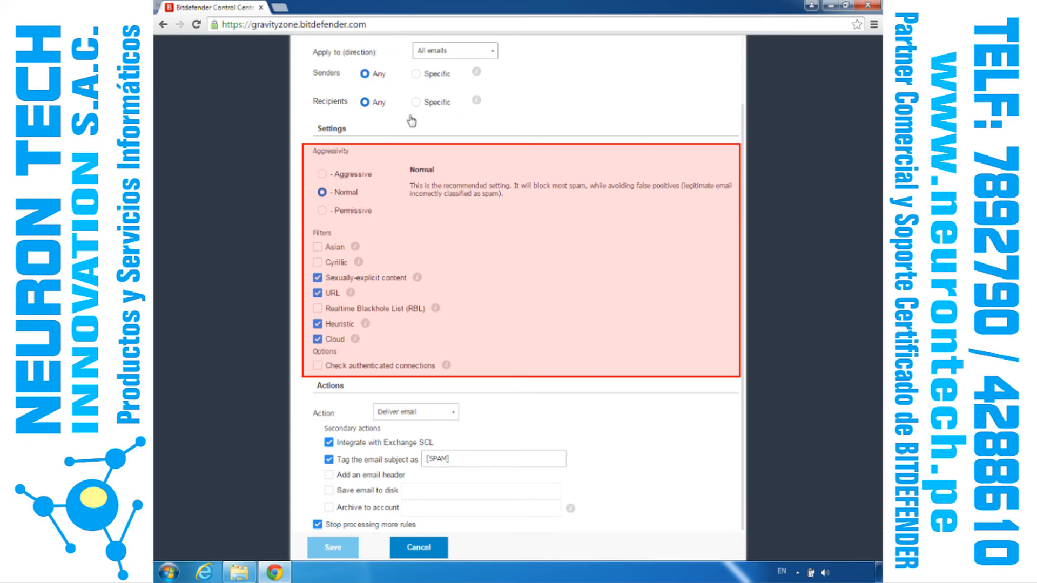
{"action": "left_click", "coordinate": [451, 414]}
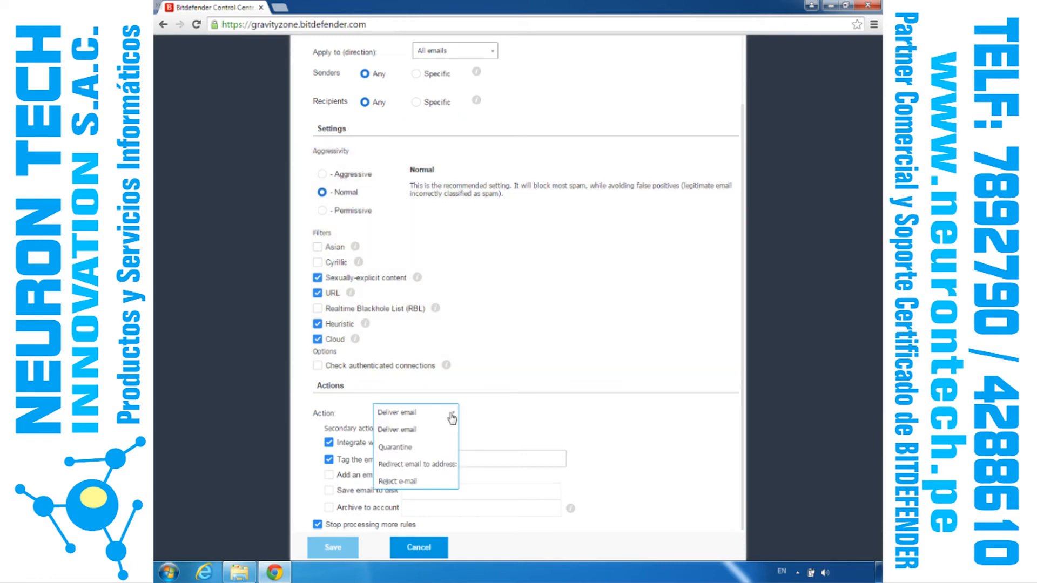
{"action": "left_click", "coordinate": [452, 417]}
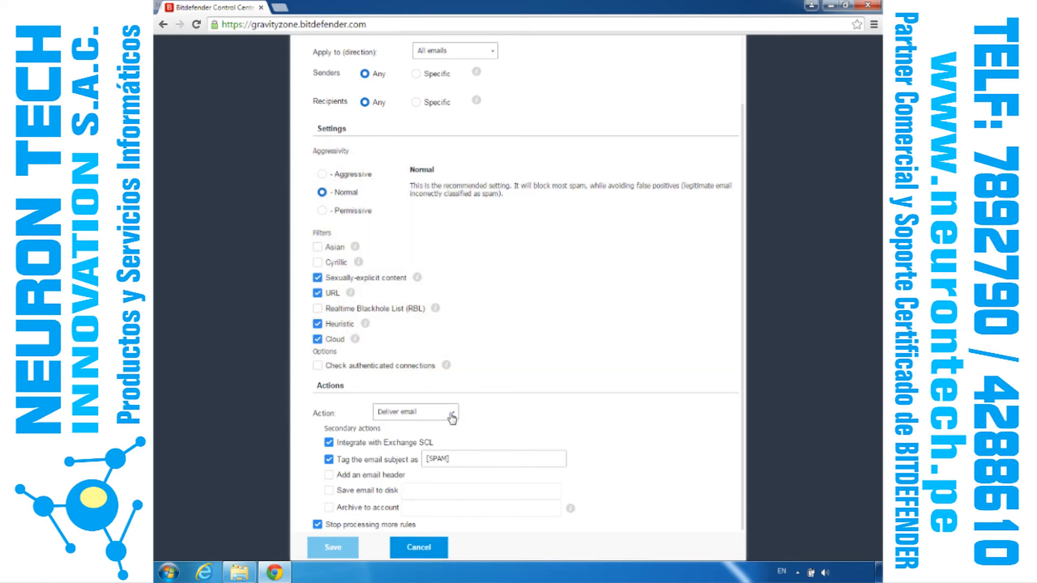
{"action": "left_click", "coordinate": [421, 548]}
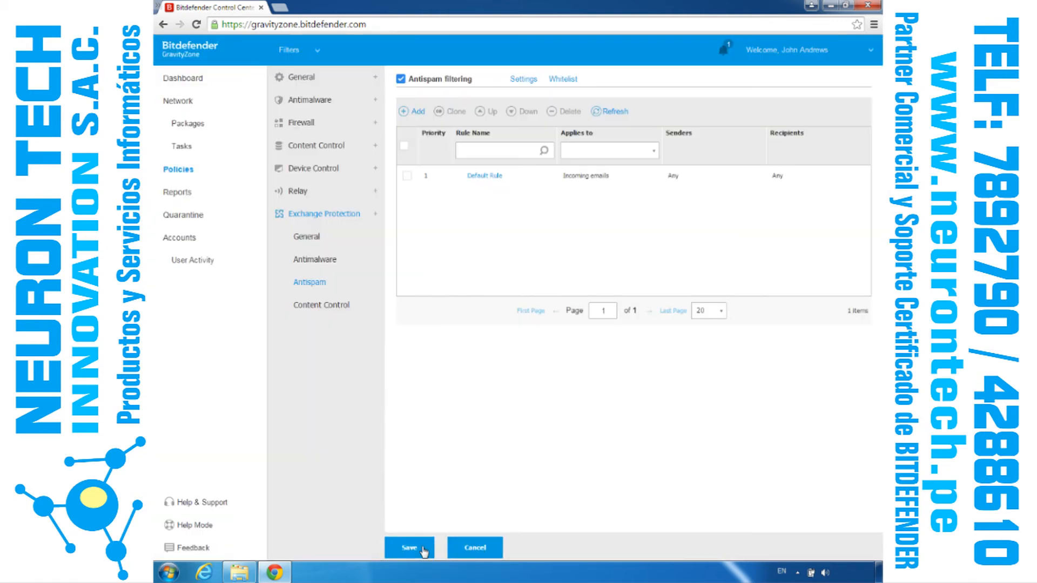
Step: Examine the Antispam Filtering Settings and the sender Whitelist of Exchange Protection, leaving both without changes
{"action": "left_click", "coordinate": [523, 80]}
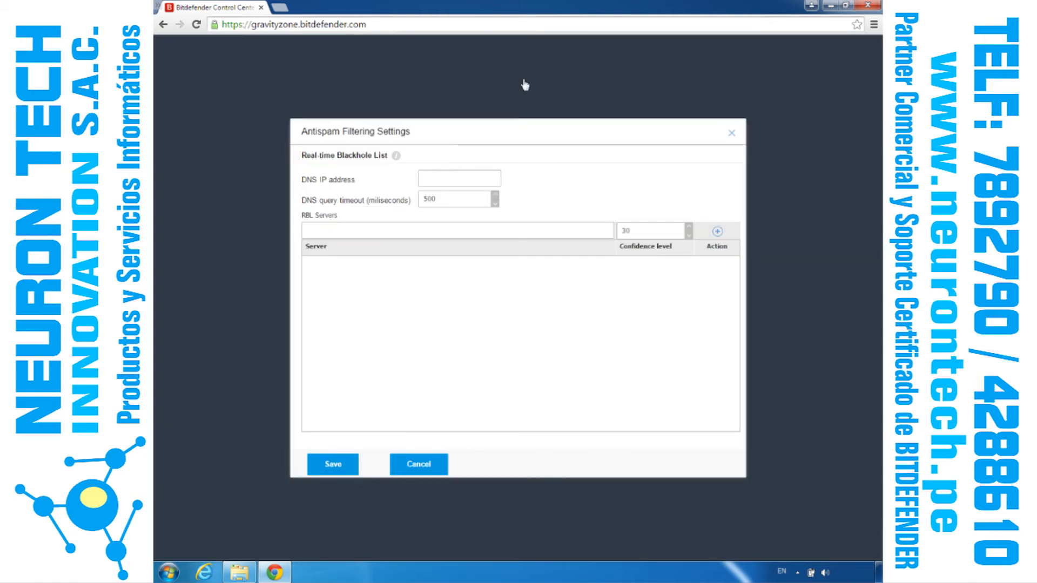
{"action": "left_click", "coordinate": [418, 464]}
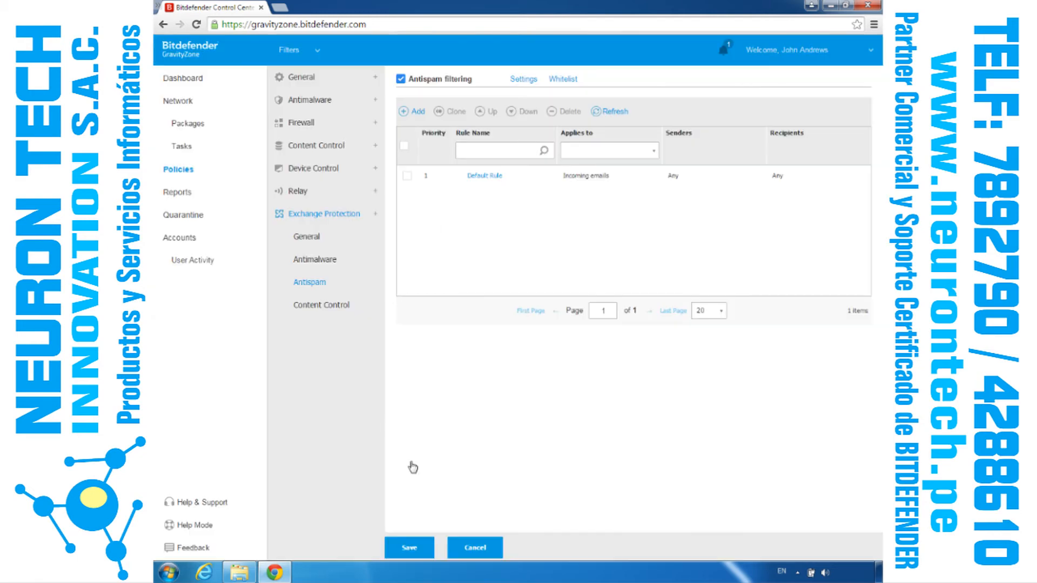
{"action": "left_click", "coordinate": [556, 81]}
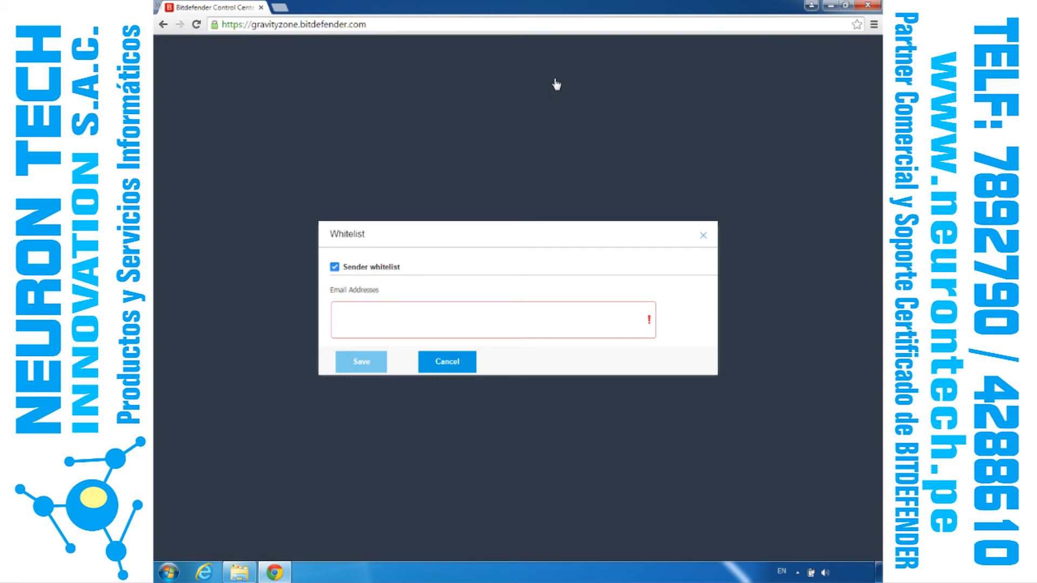
{"action": "left_click", "coordinate": [447, 365]}
Step: Enable Content filtering in Exchange Protection's Content Control and examine the form for a new content filtering rule, without saving the rule
{"action": "left_click", "coordinate": [321, 311]}
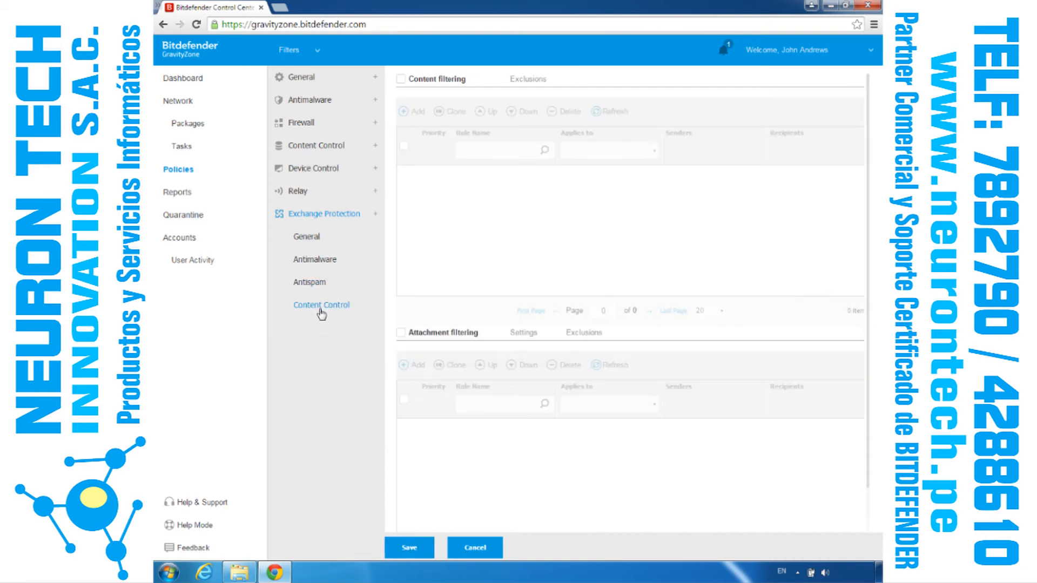
{"action": "left_click", "coordinate": [401, 79]}
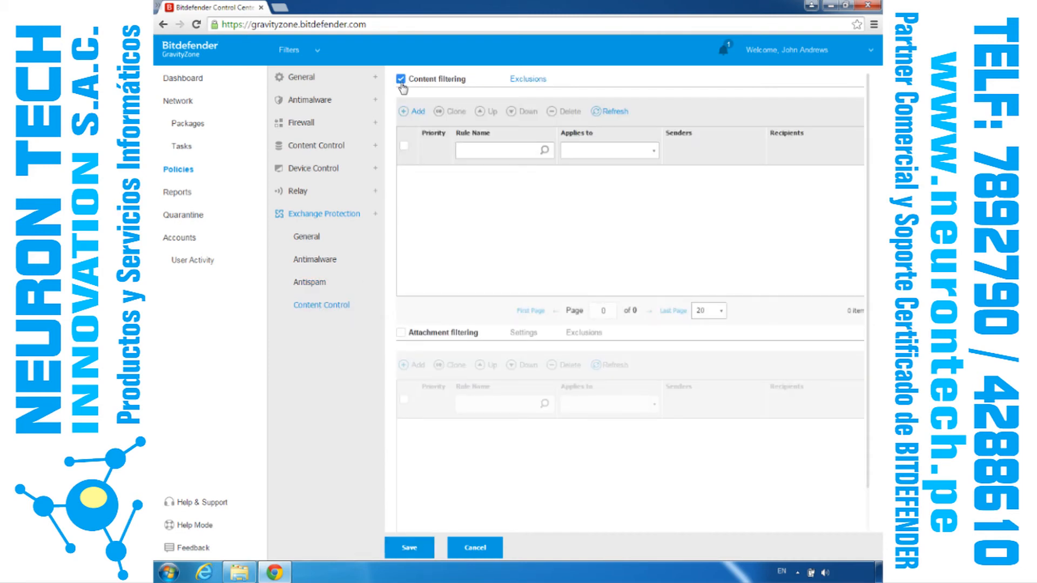
{"action": "left_click", "coordinate": [403, 112]}
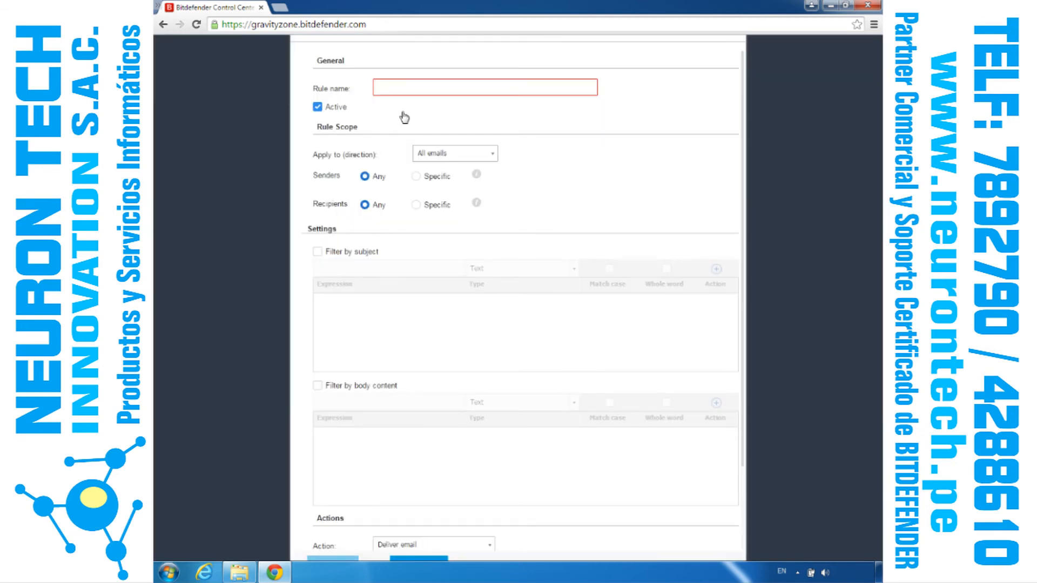
{"action": "left_click", "coordinate": [416, 177]}
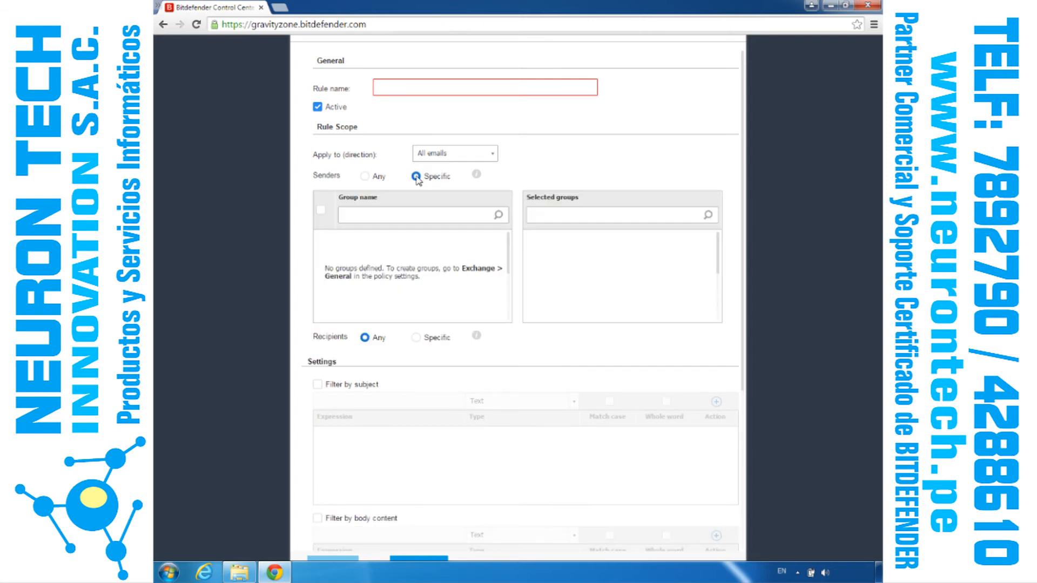
{"action": "scroll", "coordinate": [745, 540], "scroll_direction": "down", "scroll_amount": 5}
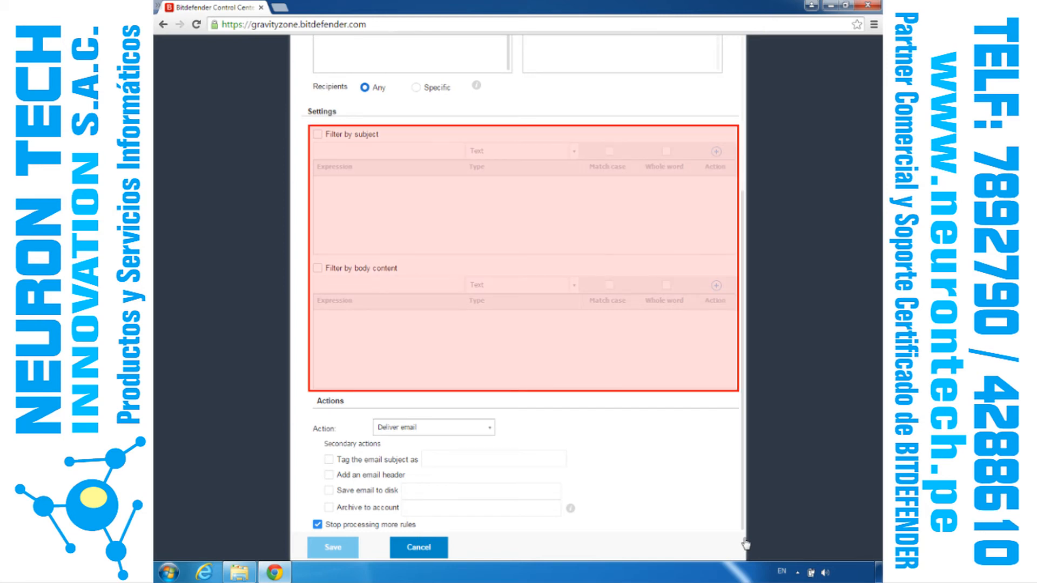
{"action": "left_click", "coordinate": [426, 549]}
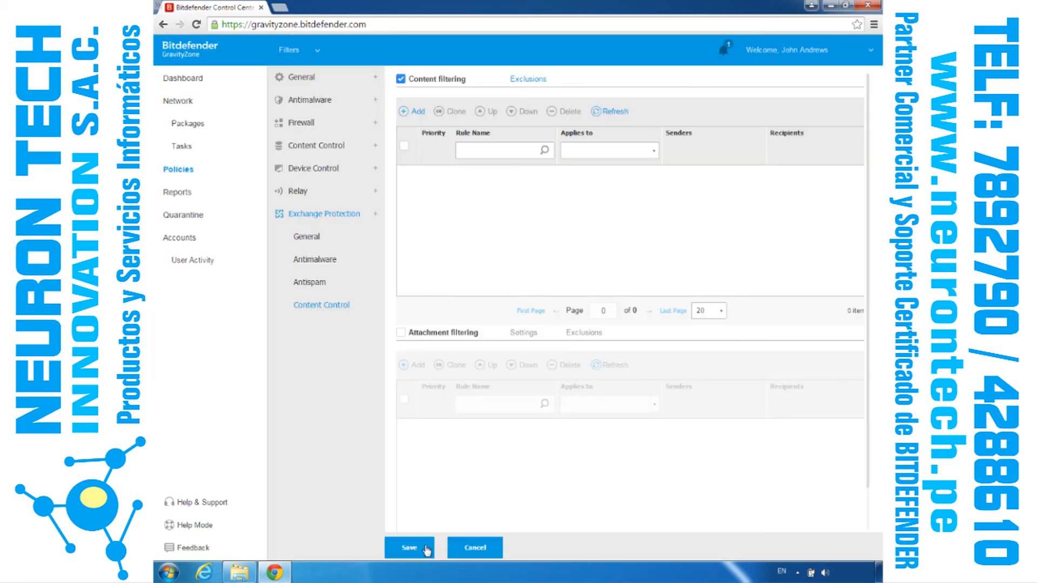
Step: Enable Attachment filtering and examine its new-rule form and the Content filtering exclusions, without saving a rule
{"action": "left_click", "coordinate": [401, 333]}
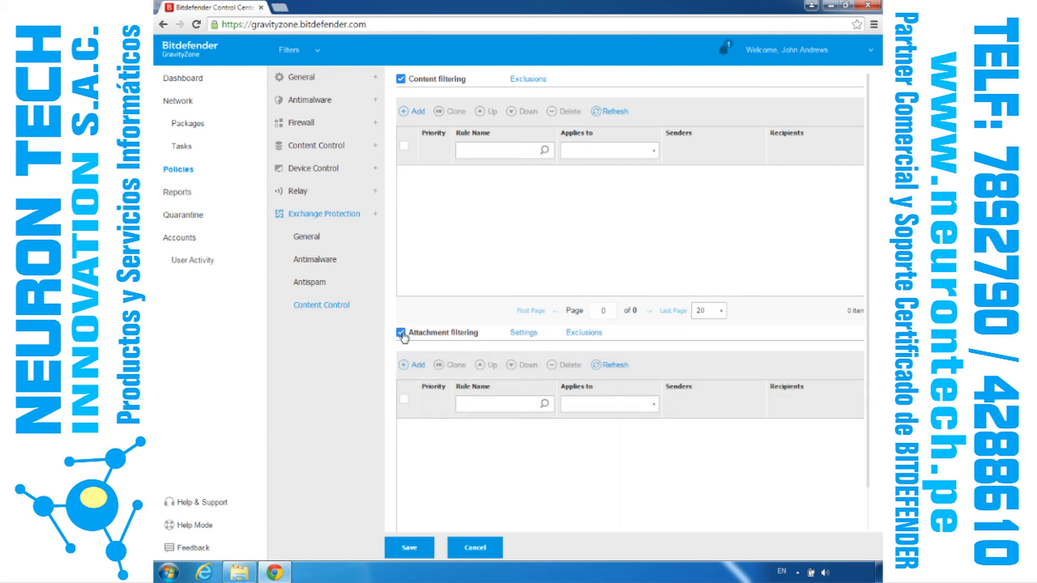
{"action": "left_click", "coordinate": [408, 365]}
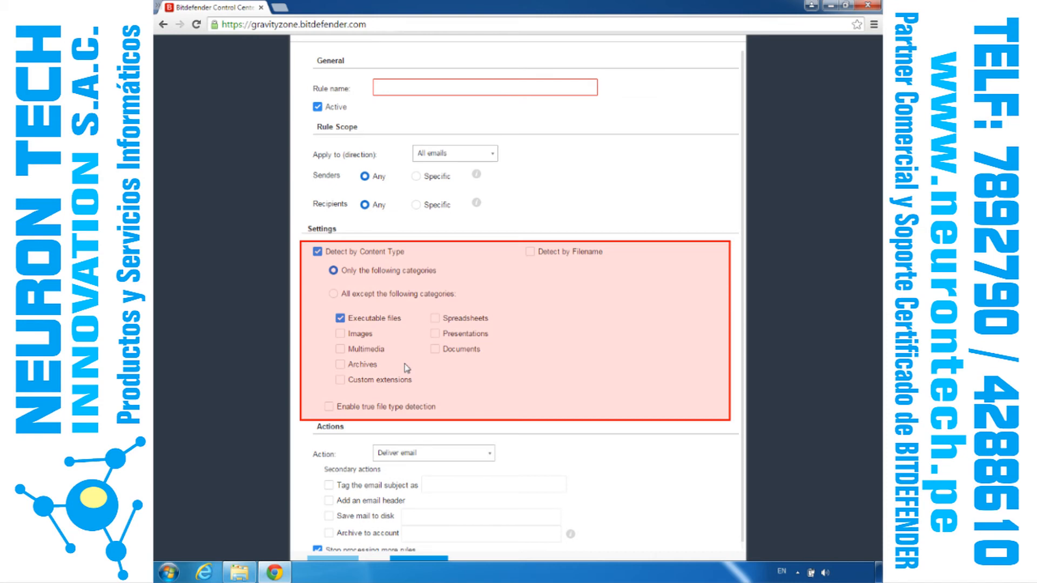
{"action": "scroll", "coordinate": [744, 553], "scroll_direction": "down", "scroll_amount": 1}
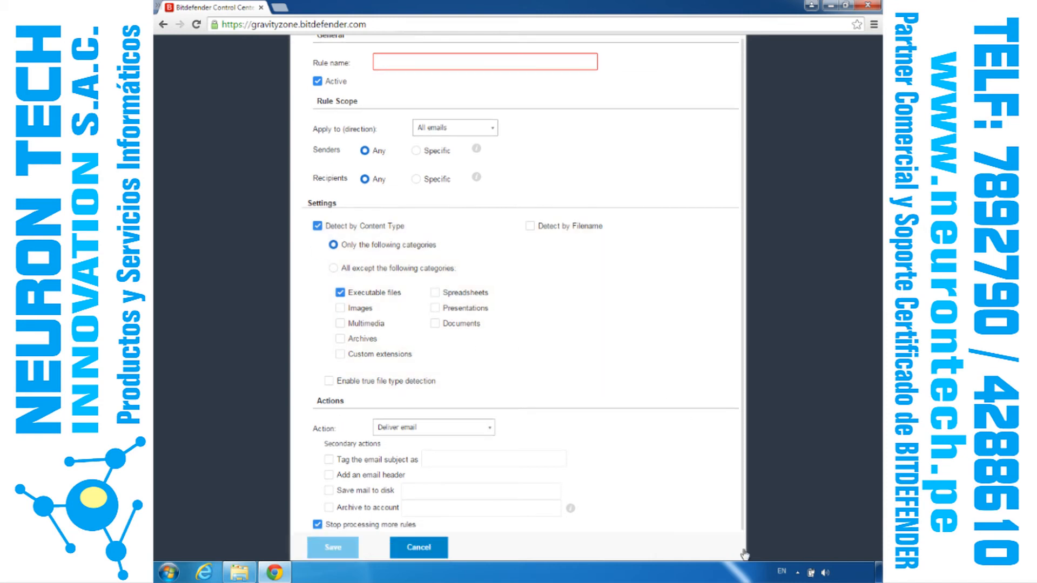
{"action": "left_click", "coordinate": [417, 548]}
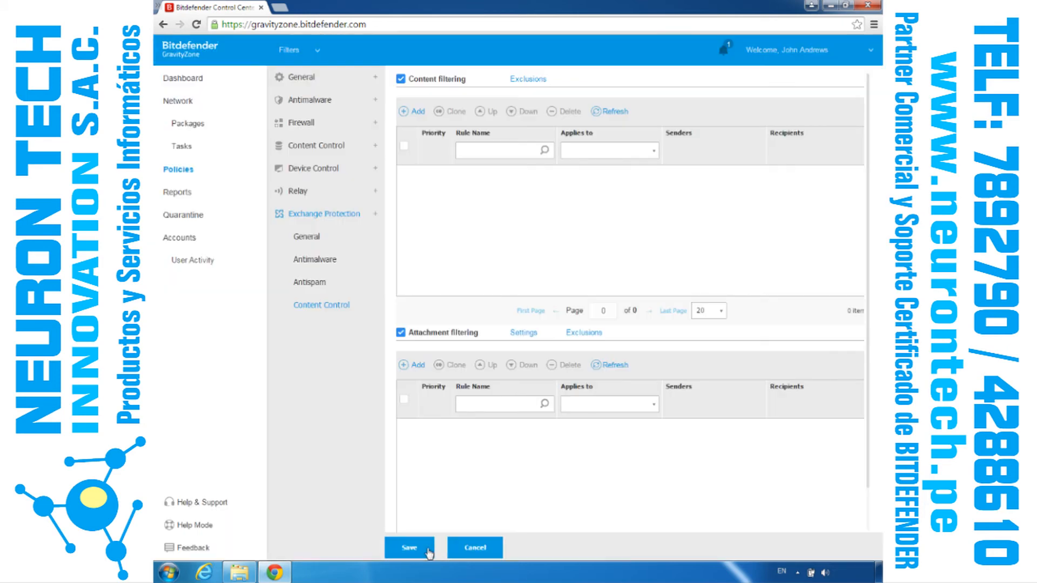
{"action": "left_click", "coordinate": [529, 82]}
Step: Examine the report types available for a new report, including the Exchange ones, and leave the form without generating a report
{"action": "left_click", "coordinate": [180, 197]}
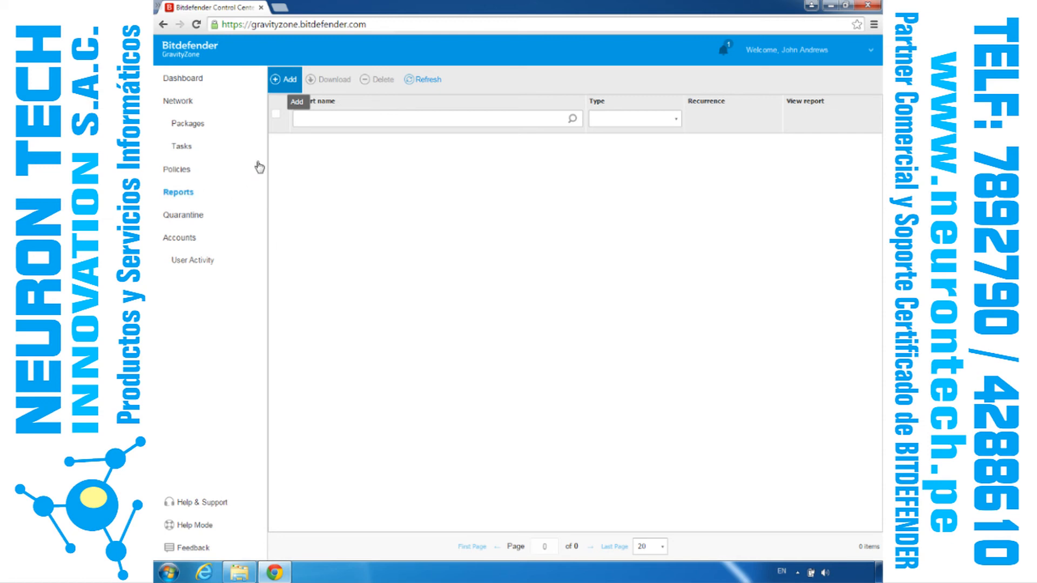
{"action": "left_click", "coordinate": [281, 81]}
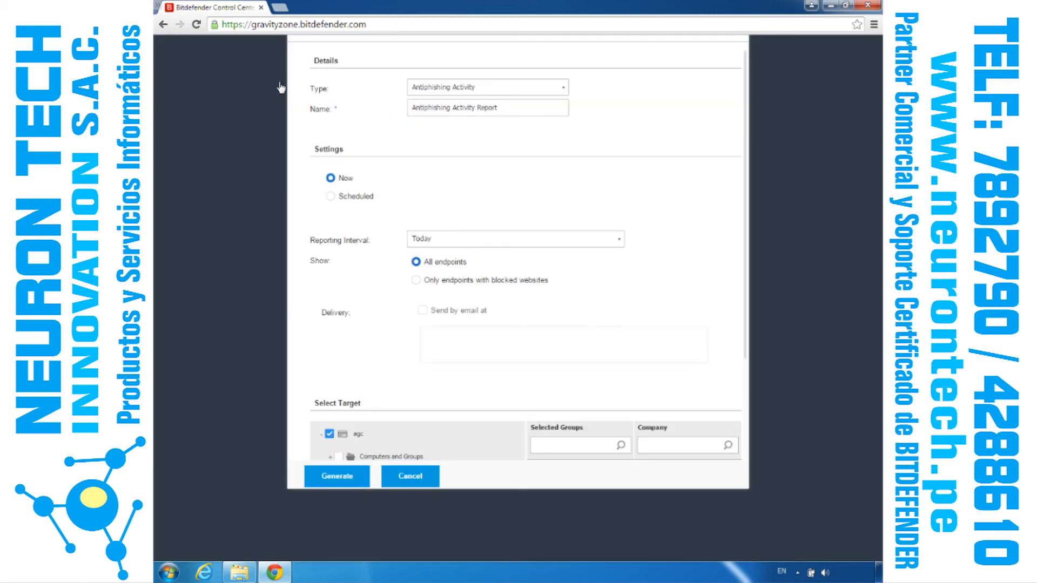
{"action": "left_click", "coordinate": [560, 90]}
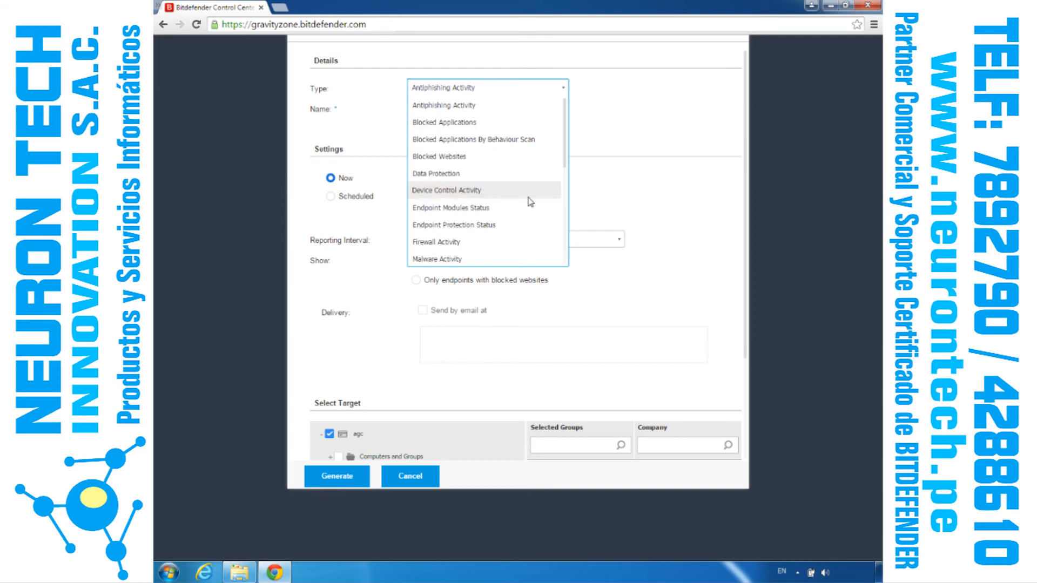
{"action": "scroll", "coordinate": [565, 259], "scroll_direction": "down", "scroll_amount": 5}
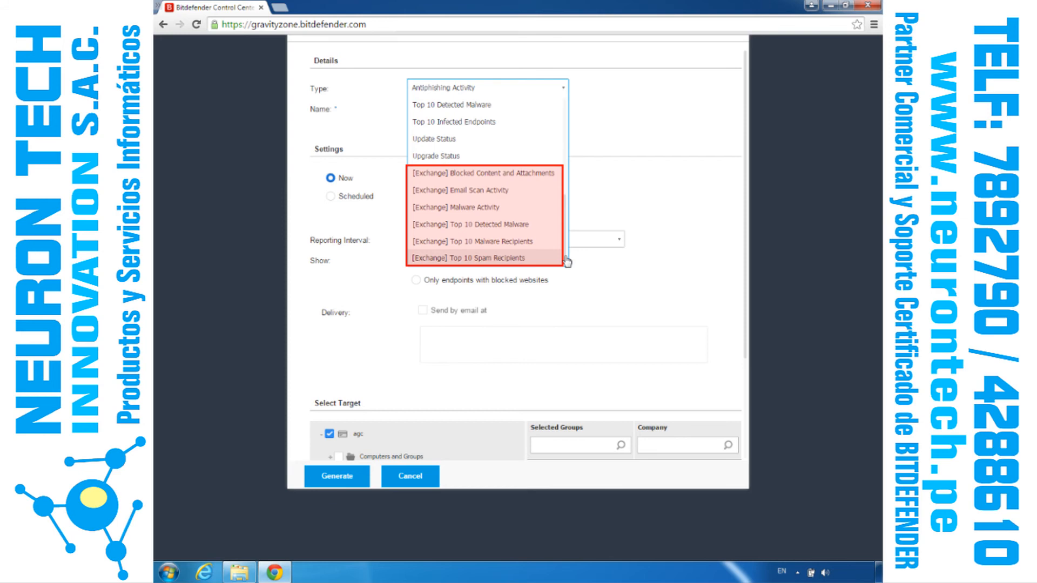
{"action": "left_click", "coordinate": [420, 479]}
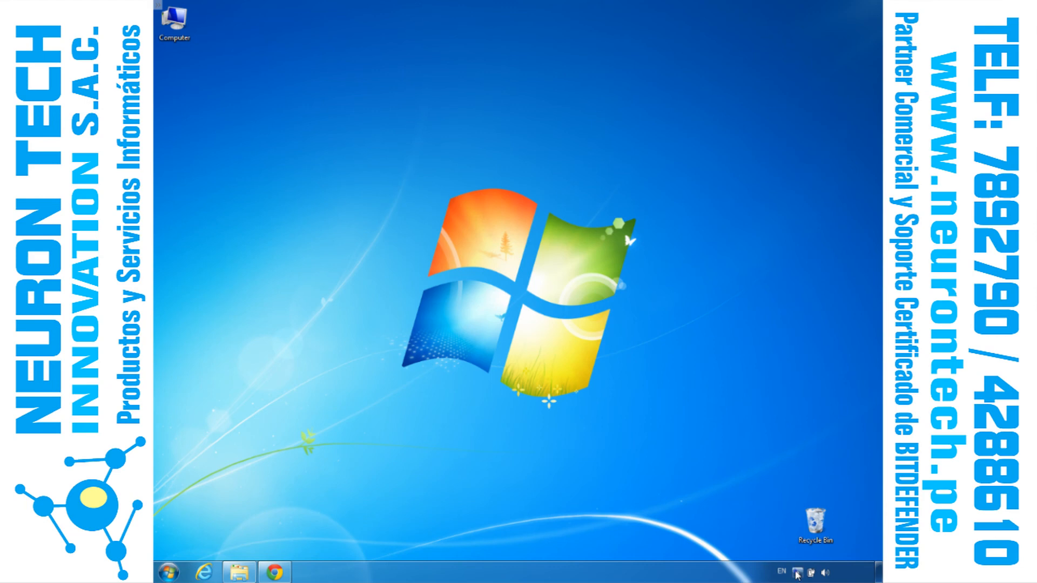
Step: Open Bitdefender Endpoint Security Tools on the endpoint and look through its event timeline
{"action": "left_click", "coordinate": [797, 573]}
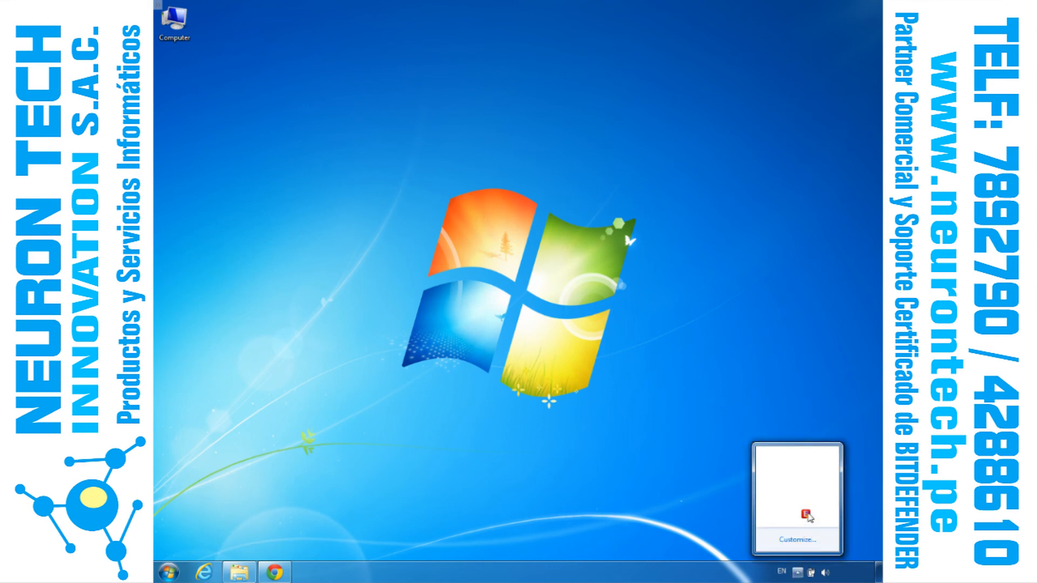
{"action": "left_click", "coordinate": [805, 514]}
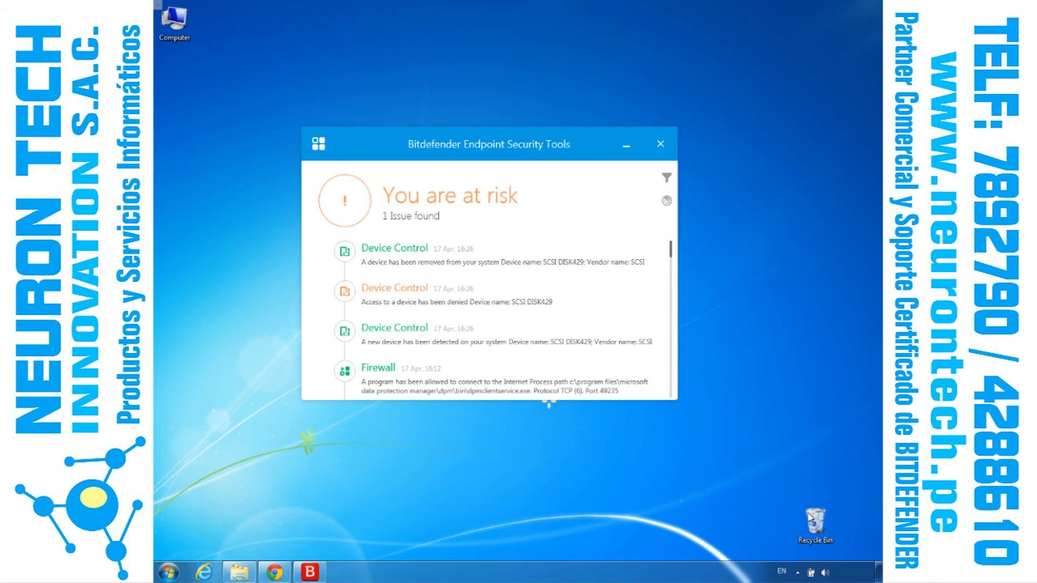
{"action": "scroll", "coordinate": [673, 308], "scroll_direction": "down", "scroll_amount": 3}
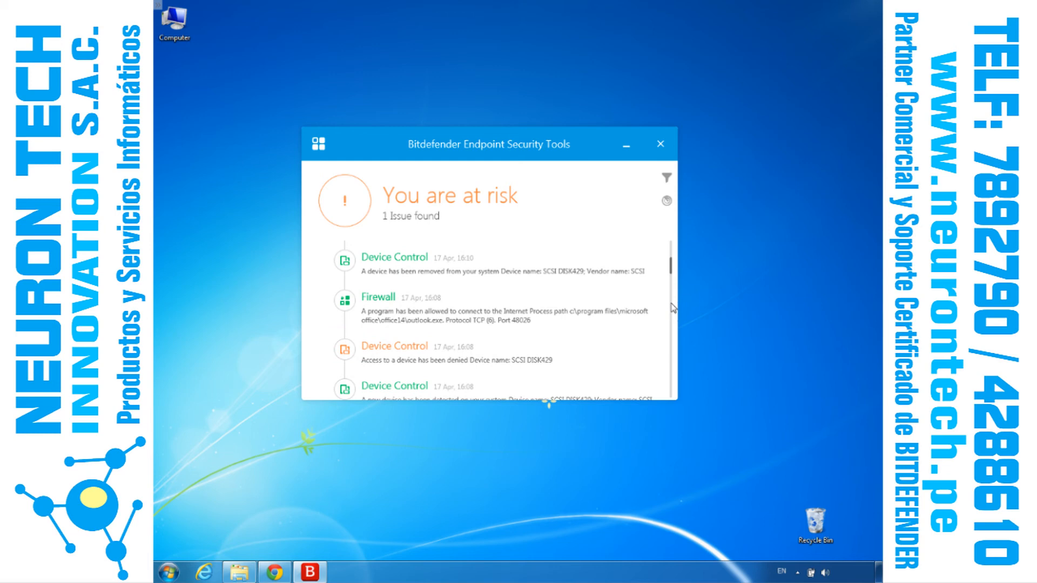
{"action": "scroll", "coordinate": [672, 341], "scroll_direction": "down", "scroll_amount": 3}
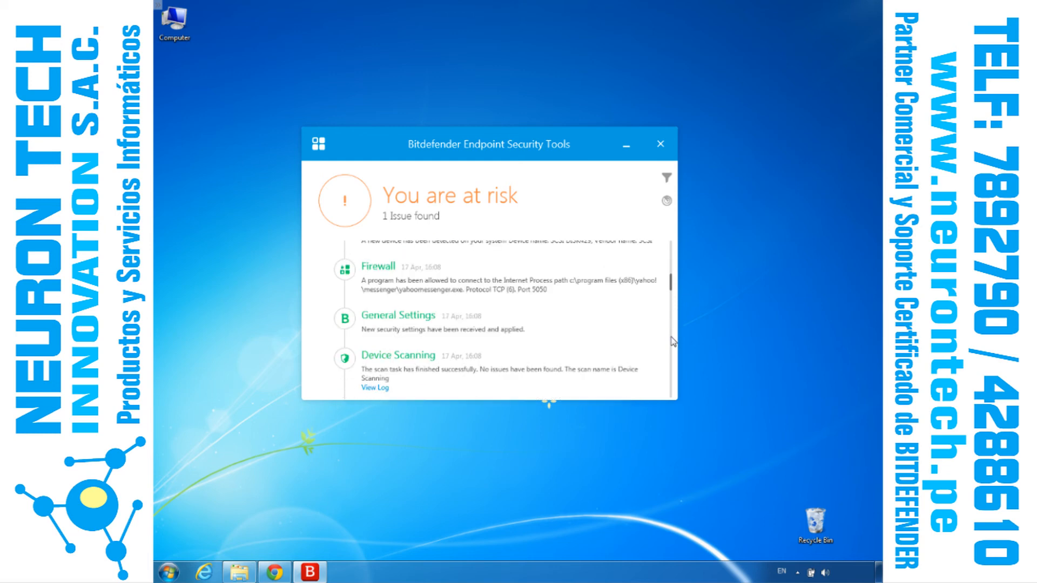
Step: Review the older timeline events, and filter the timeline by the General Settings, Antimalware and Device Control modules
{"action": "scroll", "coordinate": [672, 361], "scroll_direction": "down", "scroll_amount": 3}
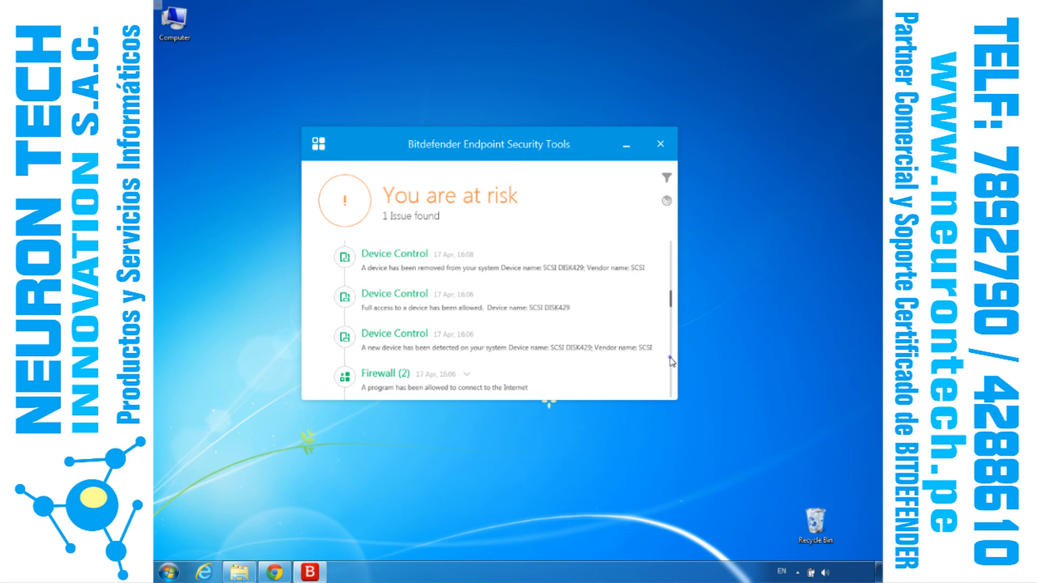
{"action": "scroll", "coordinate": [672, 362], "scroll_direction": "down", "scroll_amount": 3}
{"action": "left_click_drag", "start_coordinate": [672, 318], "coordinate": [670, 243]}
{"action": "left_click", "coordinate": [667, 178]}
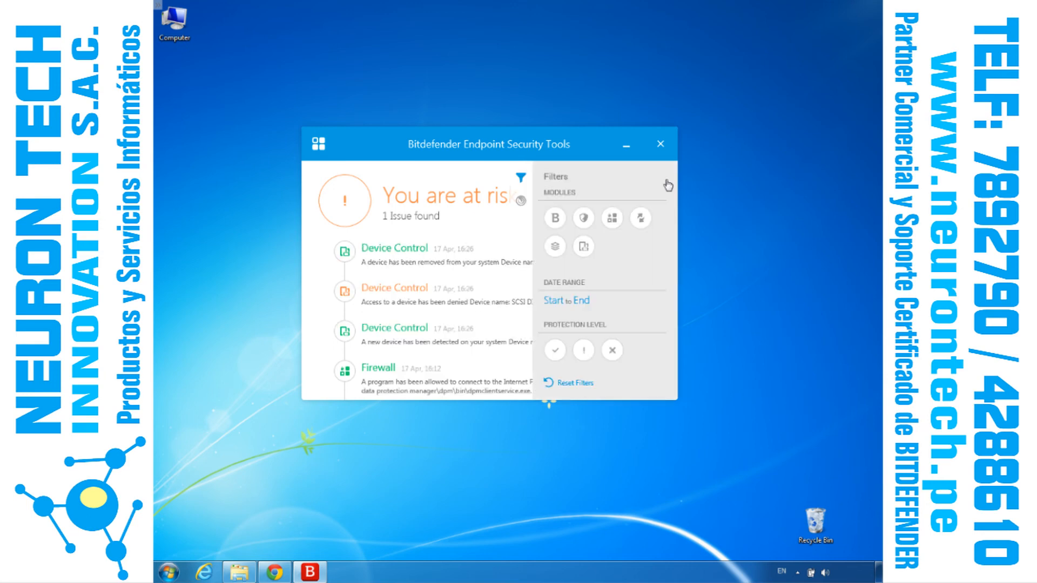
{"action": "left_click", "coordinate": [556, 219]}
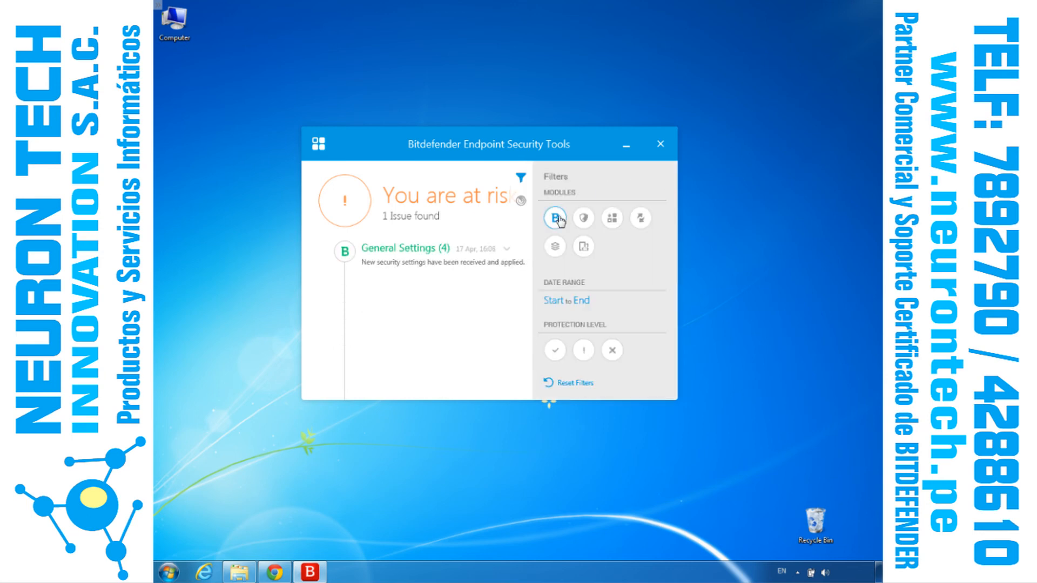
{"action": "left_click", "coordinate": [584, 219]}
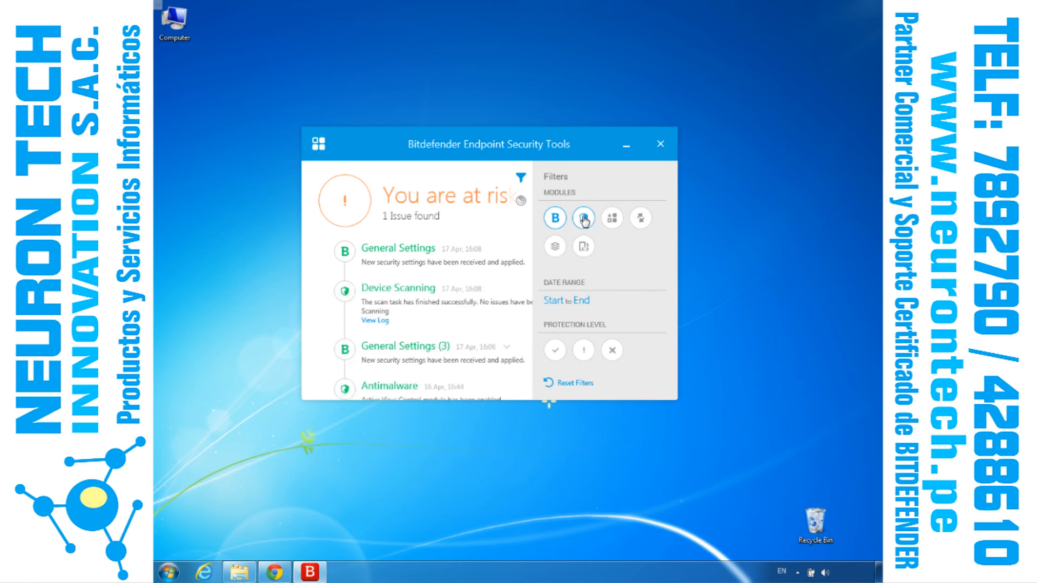
{"action": "left_click", "coordinate": [584, 249]}
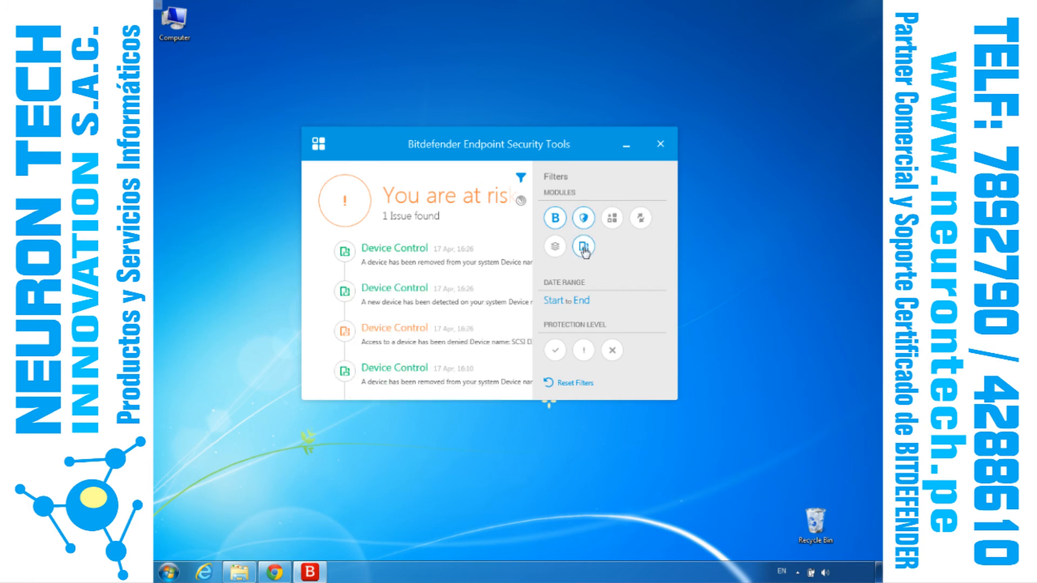
Step: Clear the module filters from the event timeline and close the filter options
{"action": "left_click", "coordinate": [556, 220]}
{"action": "left_click", "coordinate": [584, 218]}
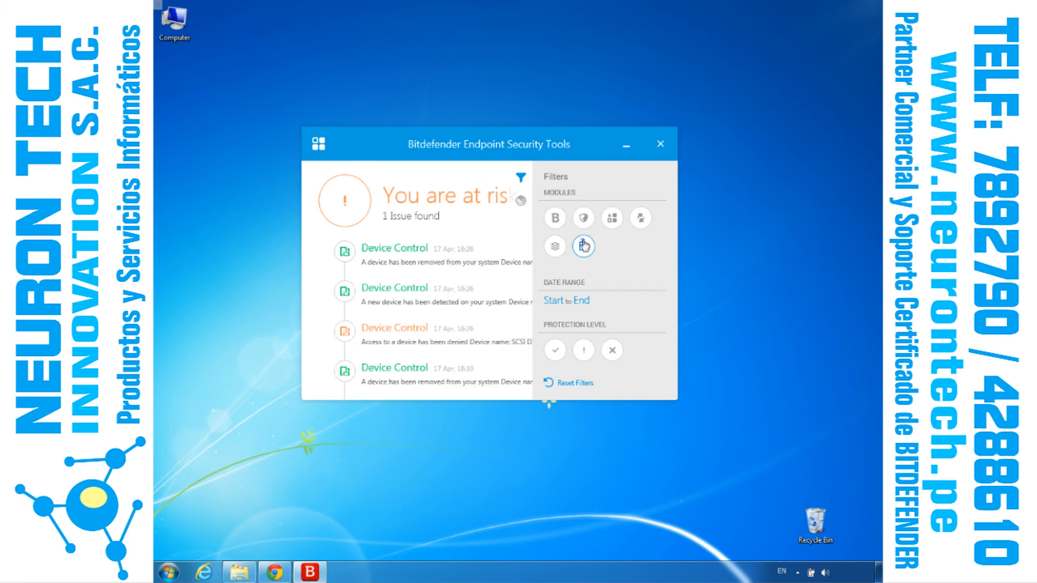
{"action": "left_click", "coordinate": [520, 178]}
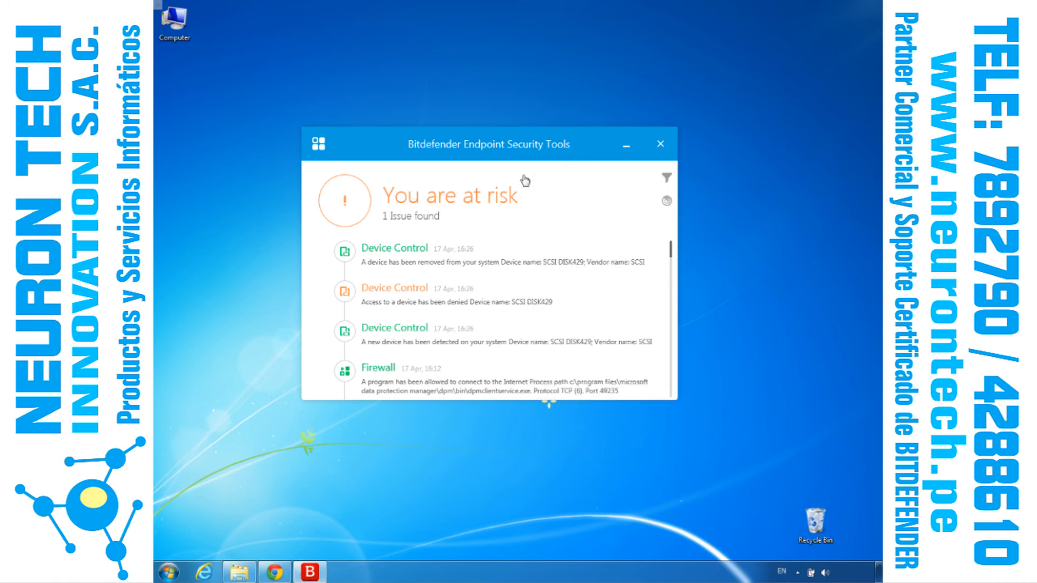
Step: Start a Quick scan on the endpoint and postpone the running scan task for 15 minutes
{"action": "left_click", "coordinate": [667, 204]}
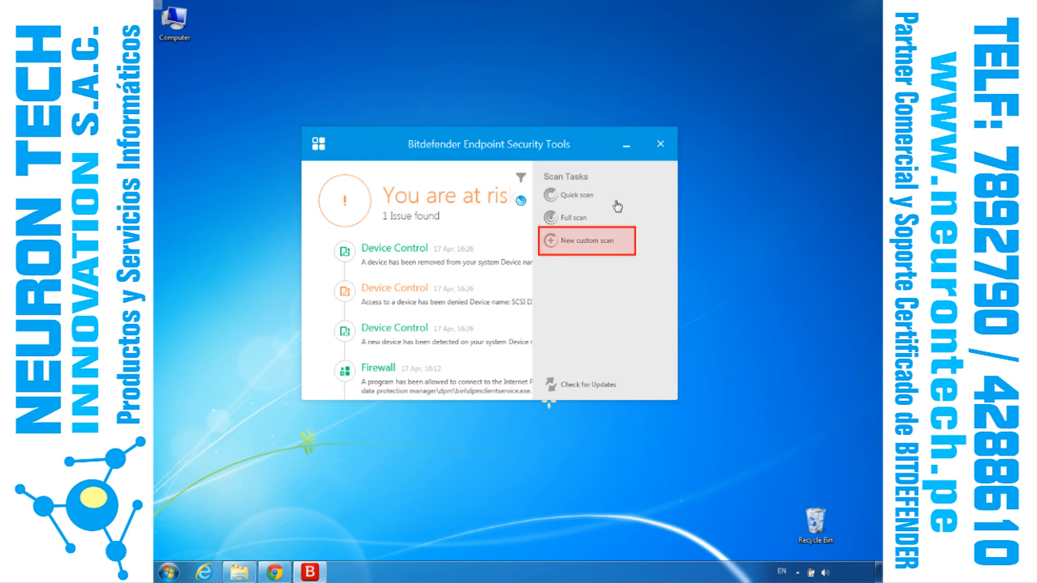
{"action": "left_click", "coordinate": [575, 196]}
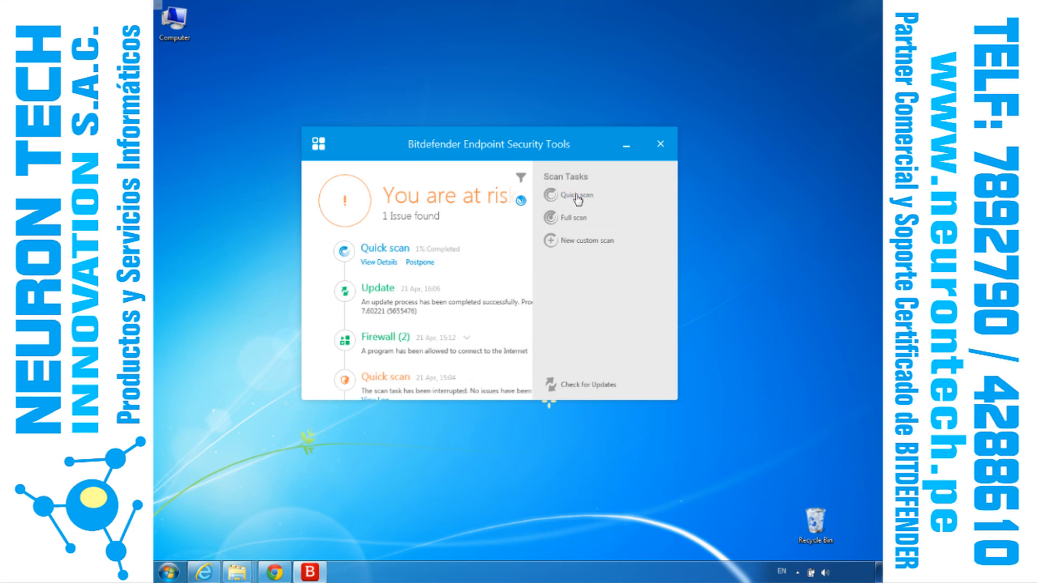
{"action": "left_click", "coordinate": [420, 263]}
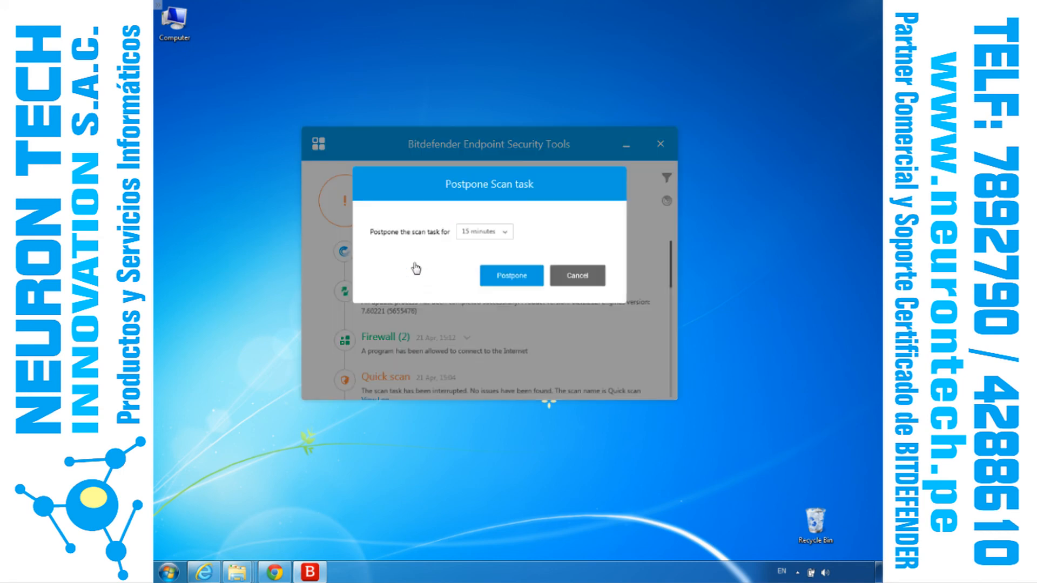
{"action": "left_click", "coordinate": [505, 235]}
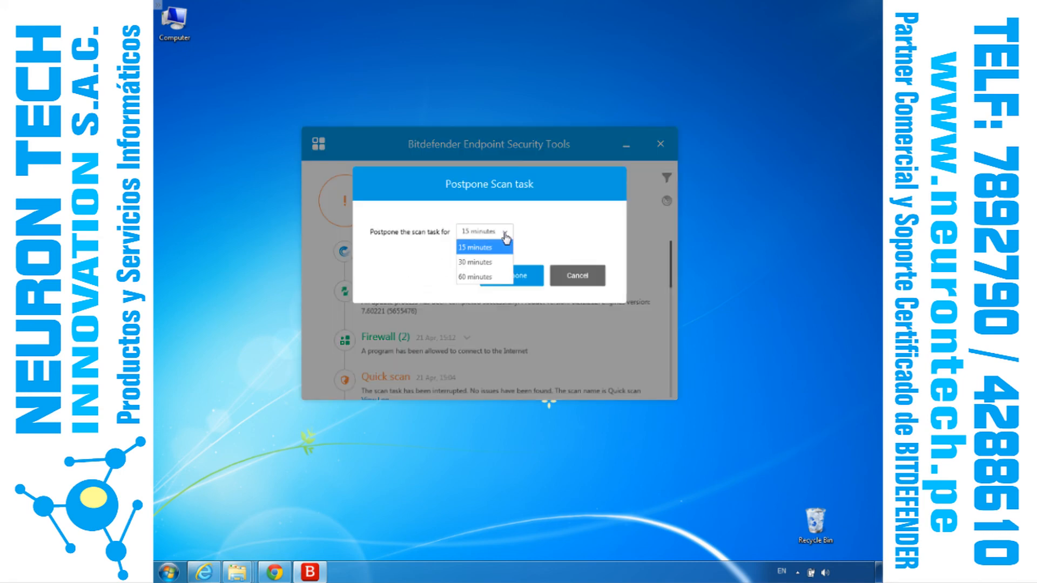
{"action": "left_click", "coordinate": [505, 236]}
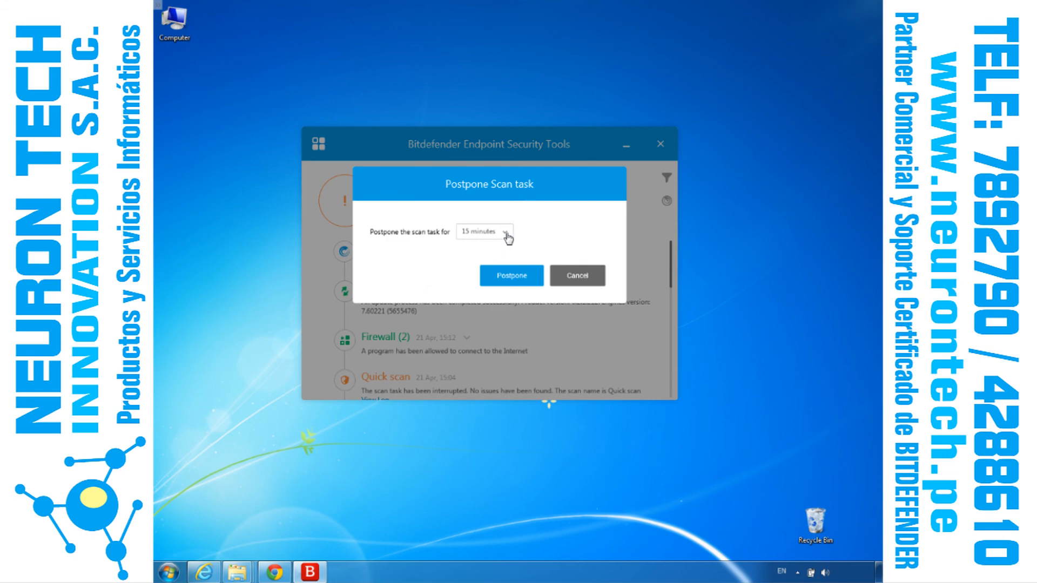
{"action": "left_click", "coordinate": [525, 276]}
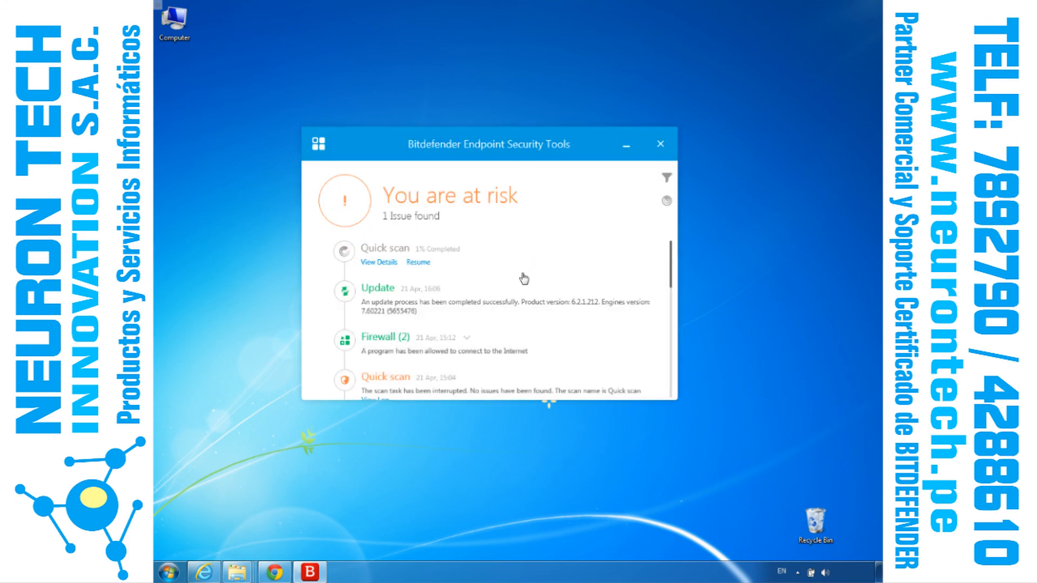